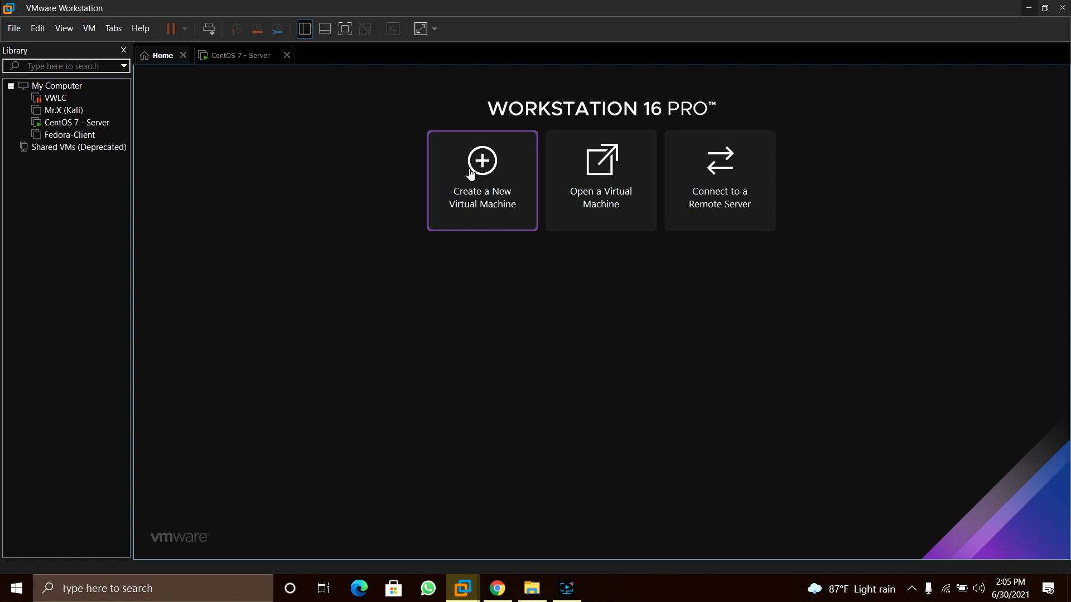
Start a Custom new virtual machine and keep Workstation 16.x hardware compatibility
{"action": "left_click", "coordinate": [482, 163]}
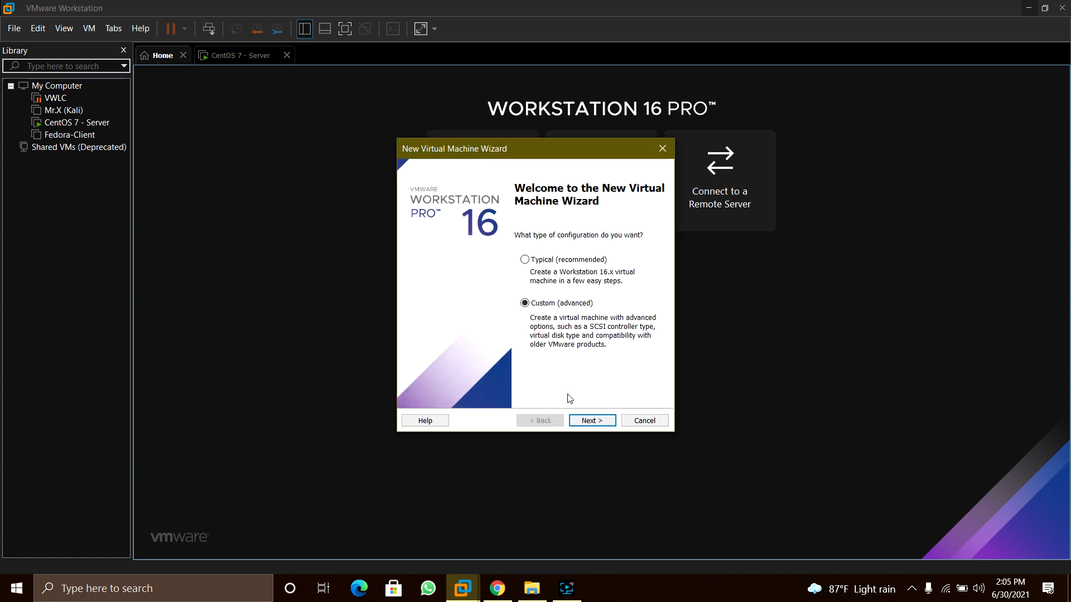
{"action": "left_click", "coordinate": [592, 421]}
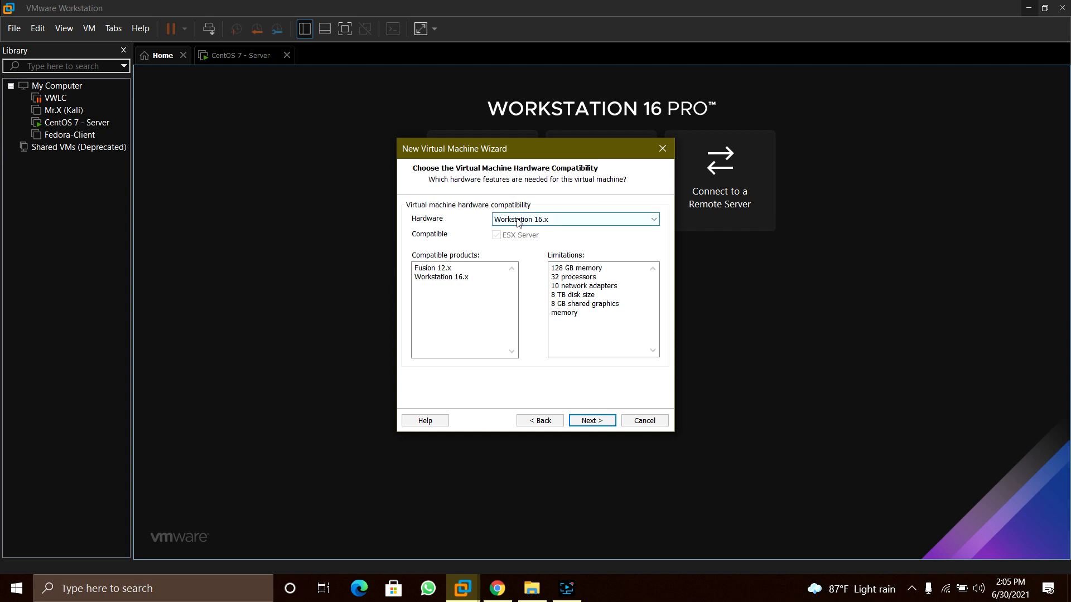
{"action": "left_click", "coordinate": [601, 422]}
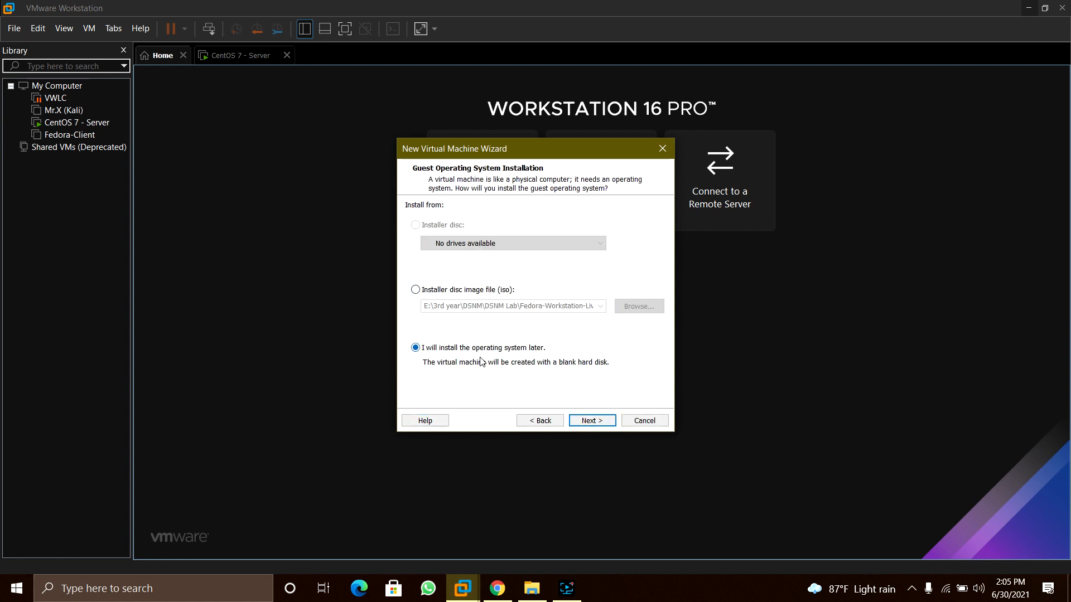
Choose to install the OS later, set the guest to Linux CentOS 7 64-bit, and start naming the VM
{"action": "left_click", "coordinate": [591, 421]}
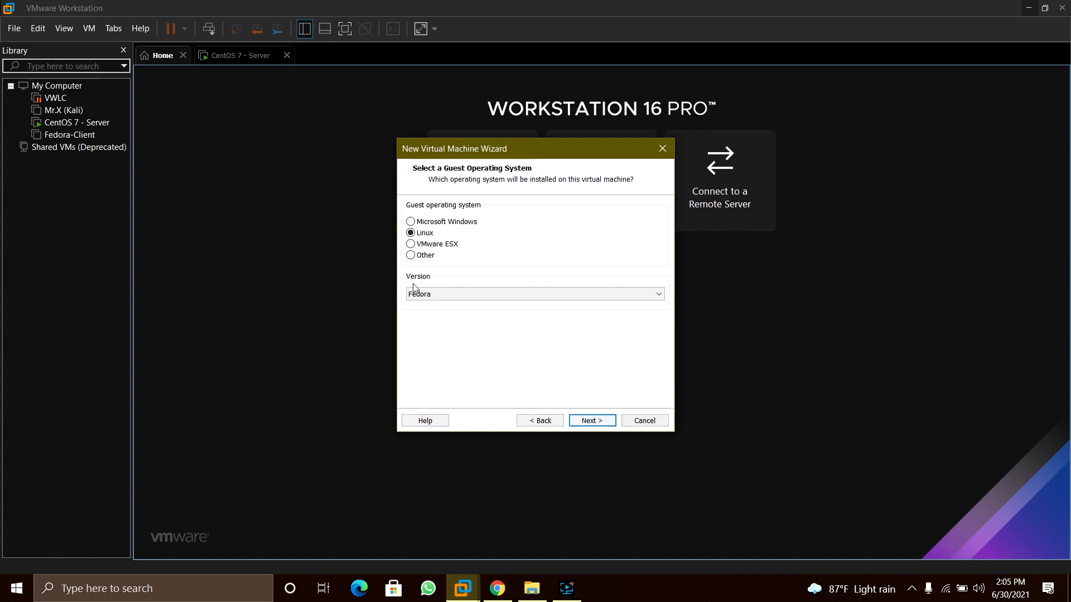
{"action": "left_click", "coordinate": [465, 293]}
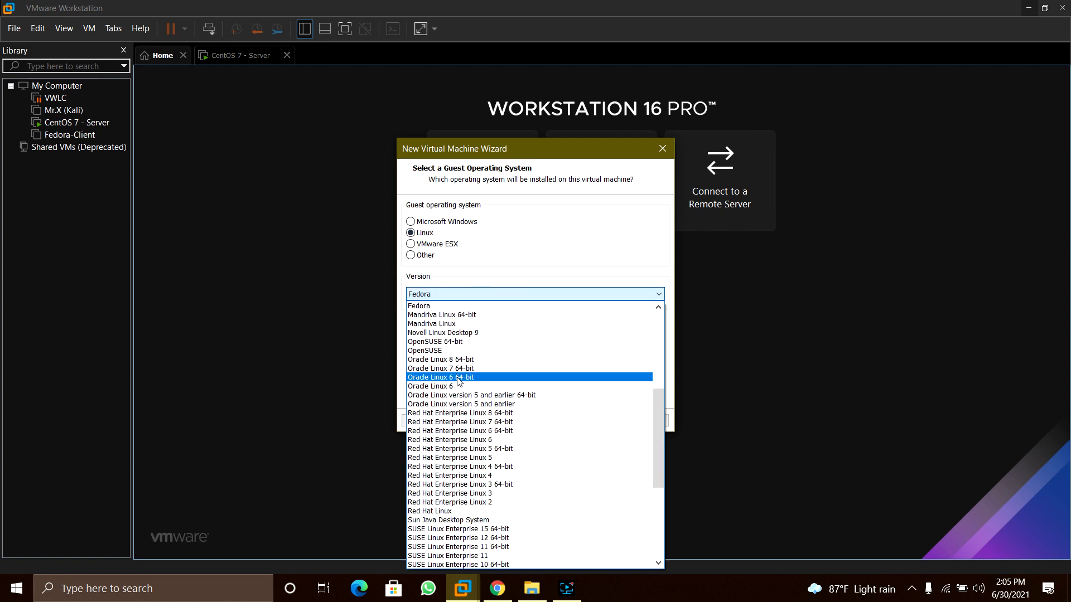
{"action": "scroll", "coordinate": [450, 336], "scroll_direction": "up", "scroll_amount": 8}
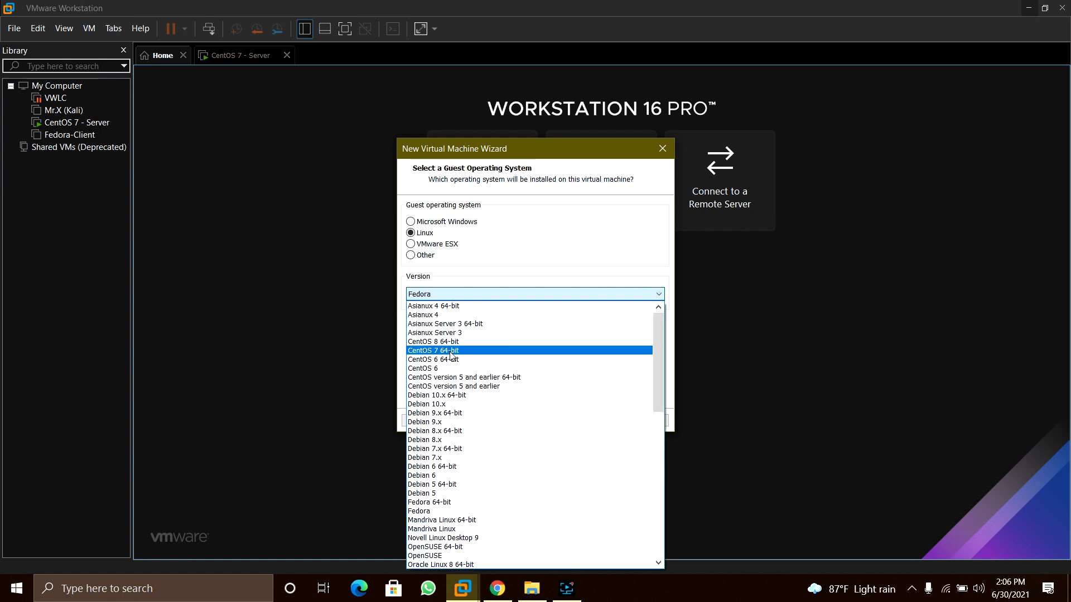
{"action": "left_click", "coordinate": [450, 351]}
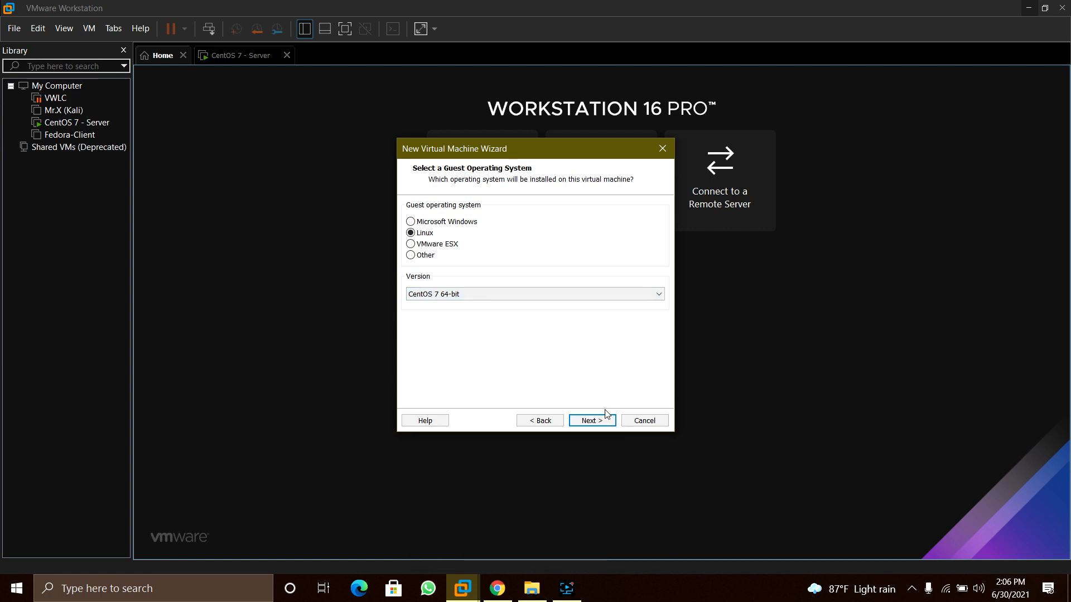
{"action": "left_click", "coordinate": [592, 420]}
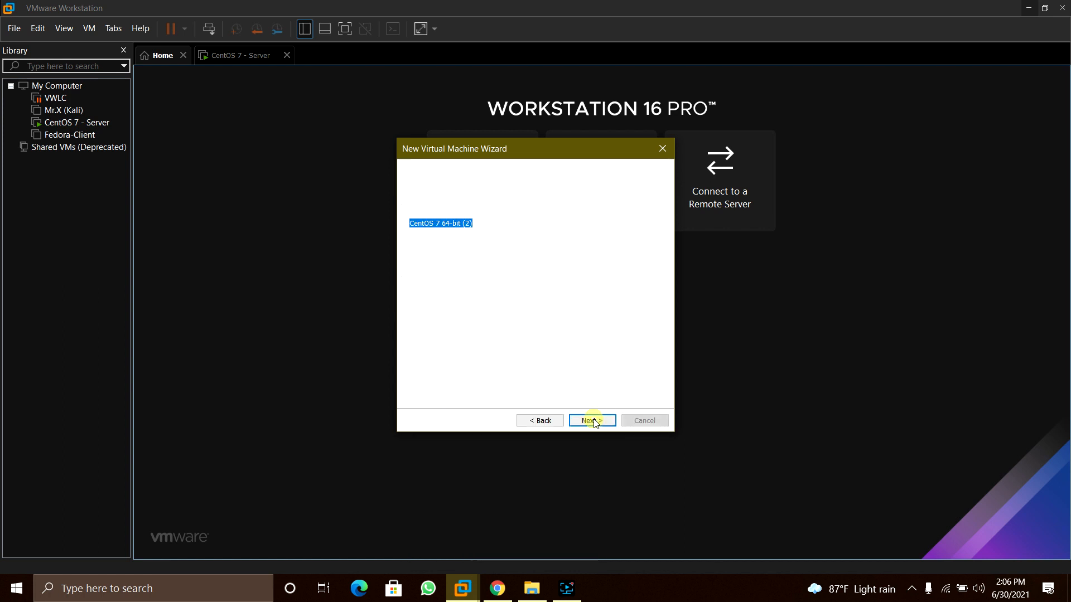
{"action": "left_click", "coordinate": [490, 222]}
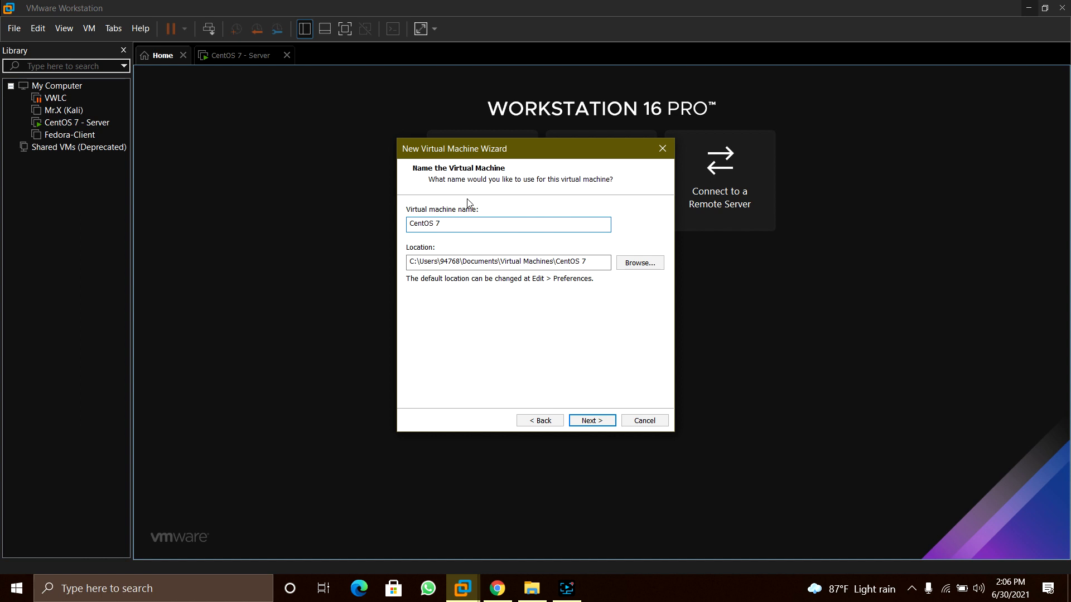
Set the VM location to E:\3rd year\DSNM\DSNM Lab\Centos7
{"action": "left_click", "coordinate": [630, 267]}
{"action": "scroll", "coordinate": [560, 282], "scroll_direction": "up", "scroll_amount": 1}
{"action": "scroll", "coordinate": [554, 281], "scroll_direction": "down", "scroll_amount": 4}
{"action": "double_click", "coordinate": [516, 296]}
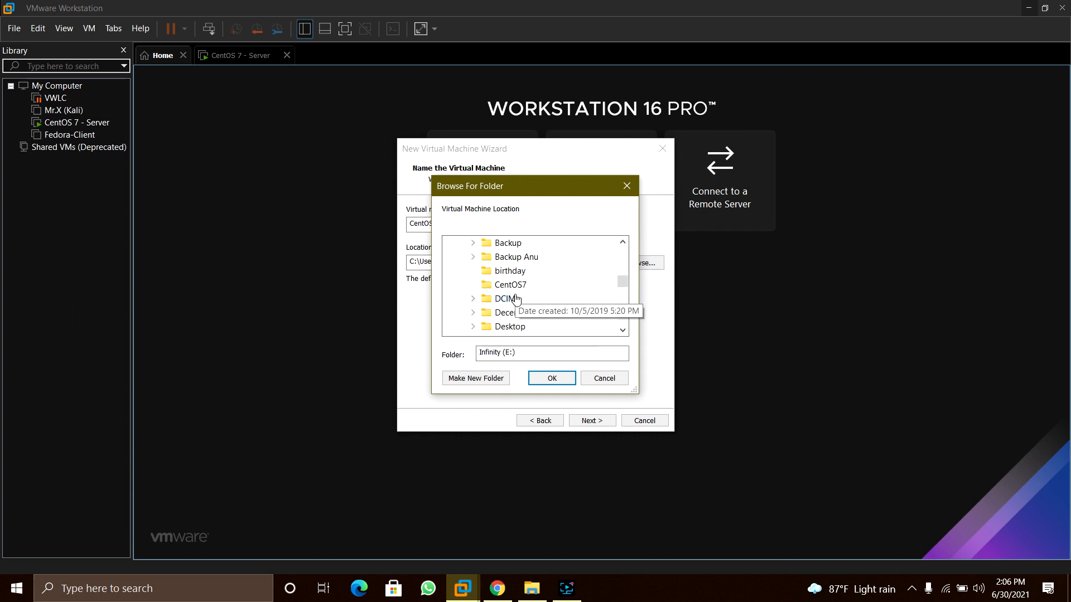
{"action": "scroll", "coordinate": [520, 285], "scroll_direction": "up", "scroll_amount": 1}
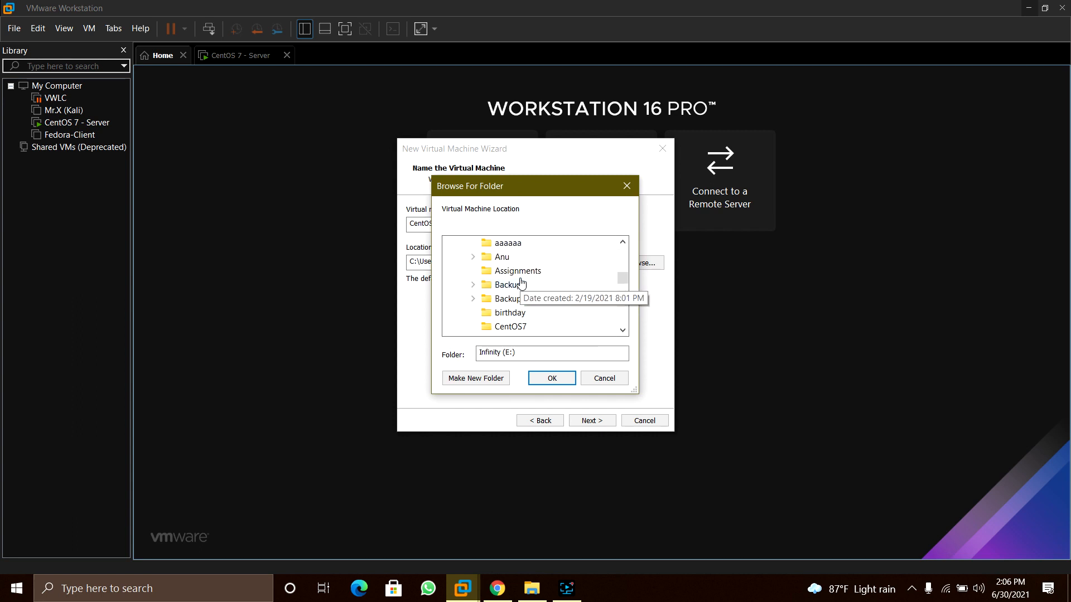
{"action": "scroll", "coordinate": [523, 285], "scroll_direction": "down", "scroll_amount": 7}
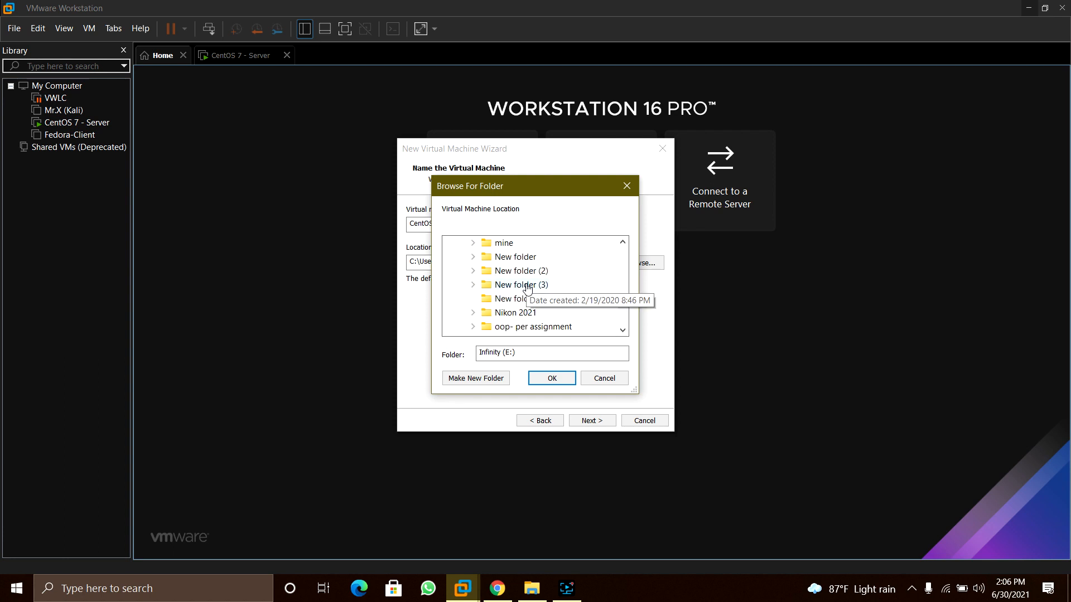
{"action": "scroll", "coordinate": [527, 287], "scroll_direction": "up", "scroll_amount": 10}
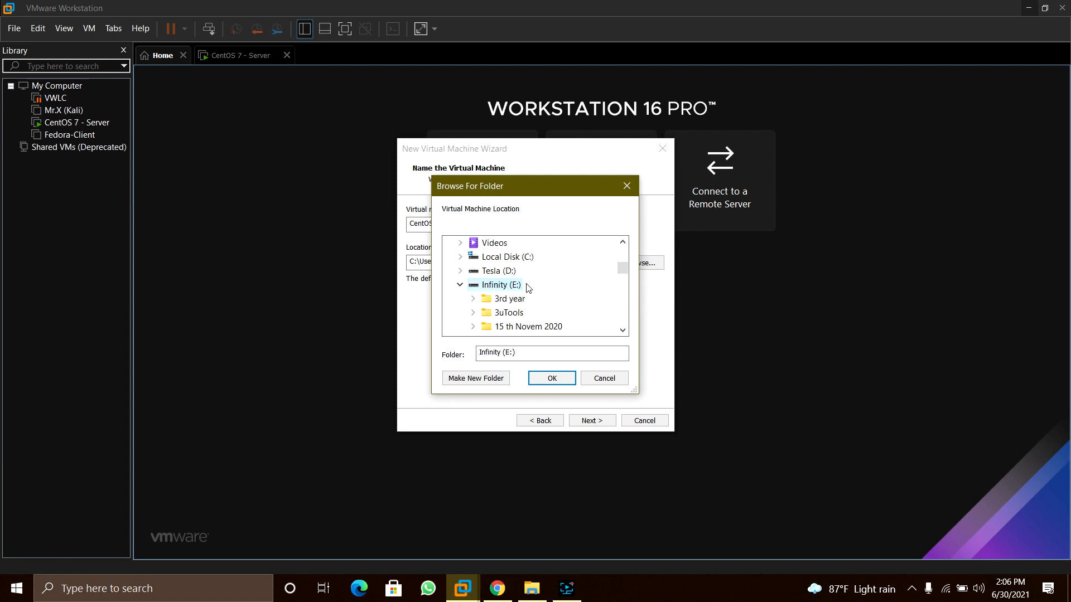
{"action": "double_click", "coordinate": [511, 299]}
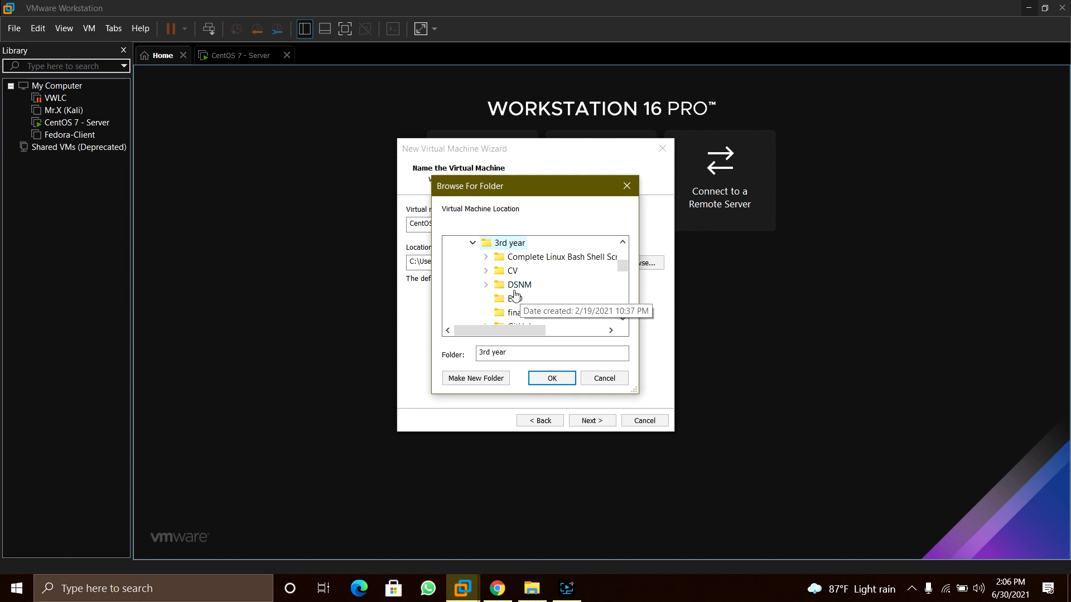
{"action": "left_click", "coordinate": [486, 285]}
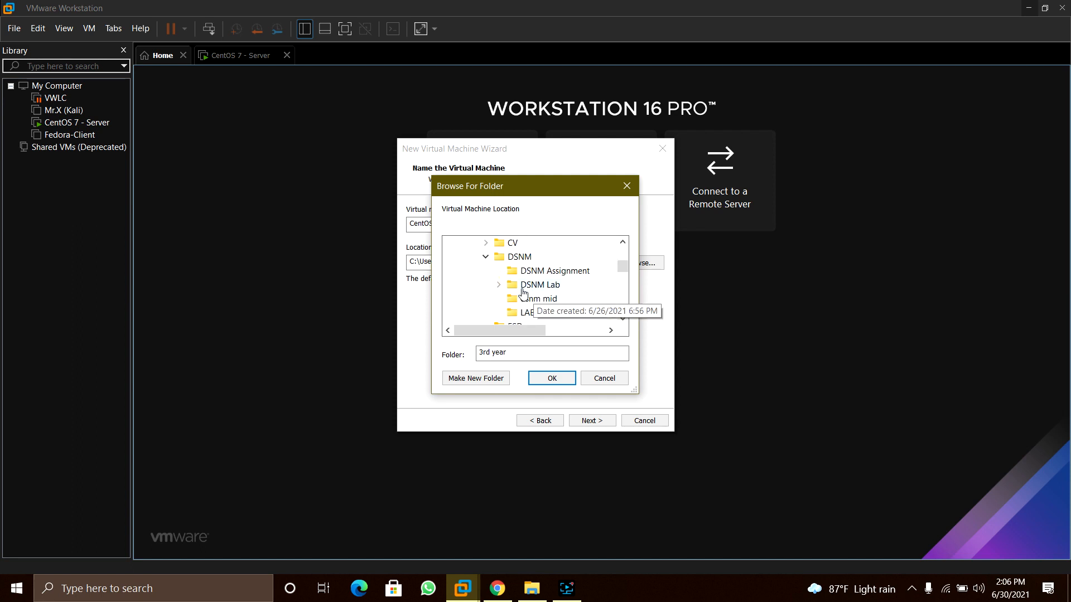
{"action": "left_click", "coordinate": [498, 284]}
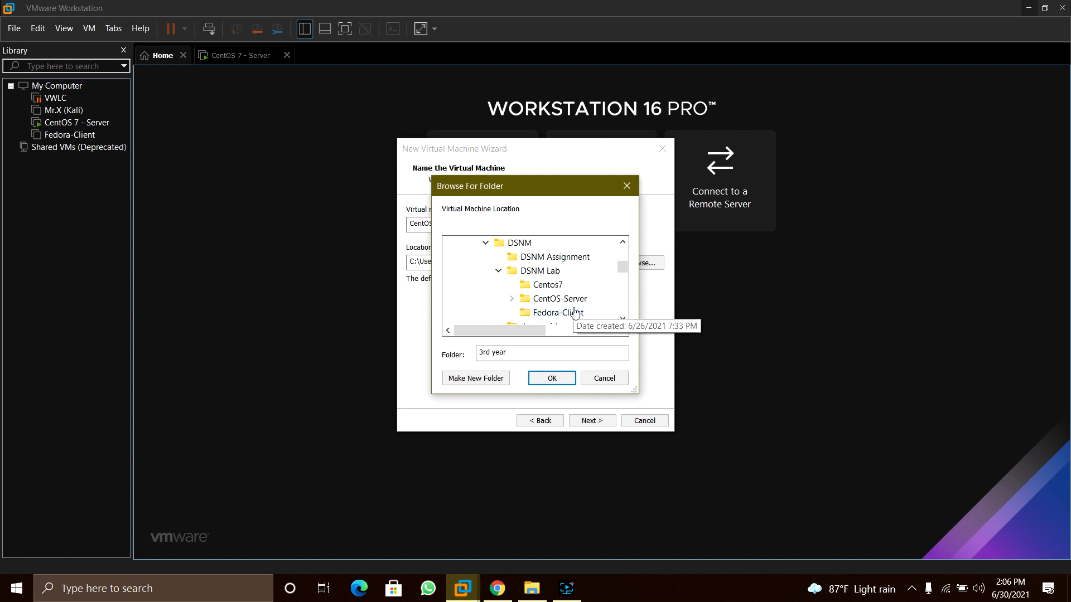
{"action": "left_click", "coordinate": [548, 287]}
{"action": "left_click", "coordinate": [555, 378]}
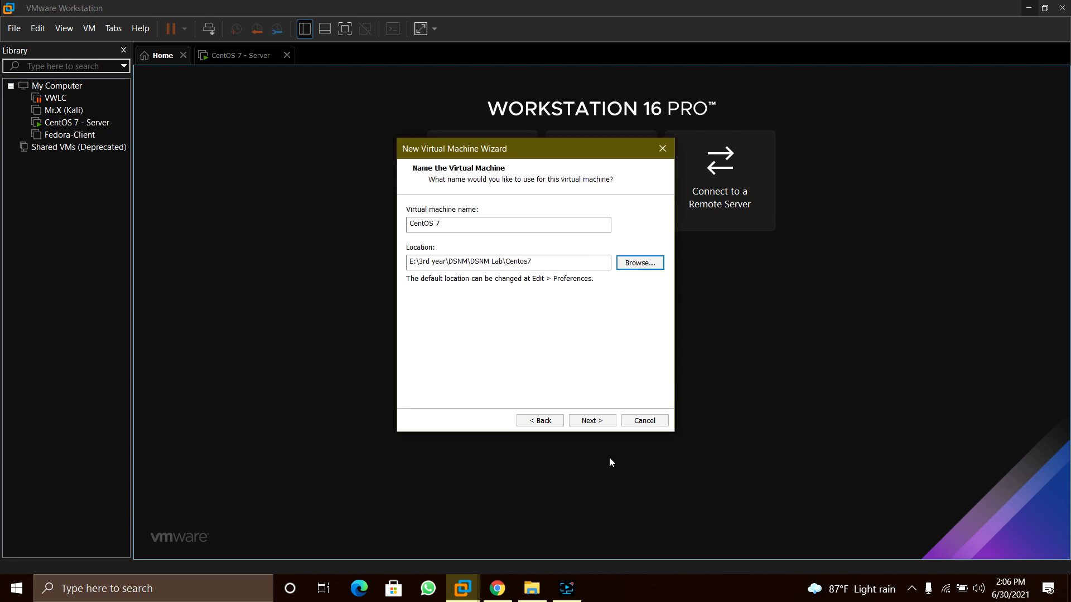
{"action": "left_click", "coordinate": [587, 421]}
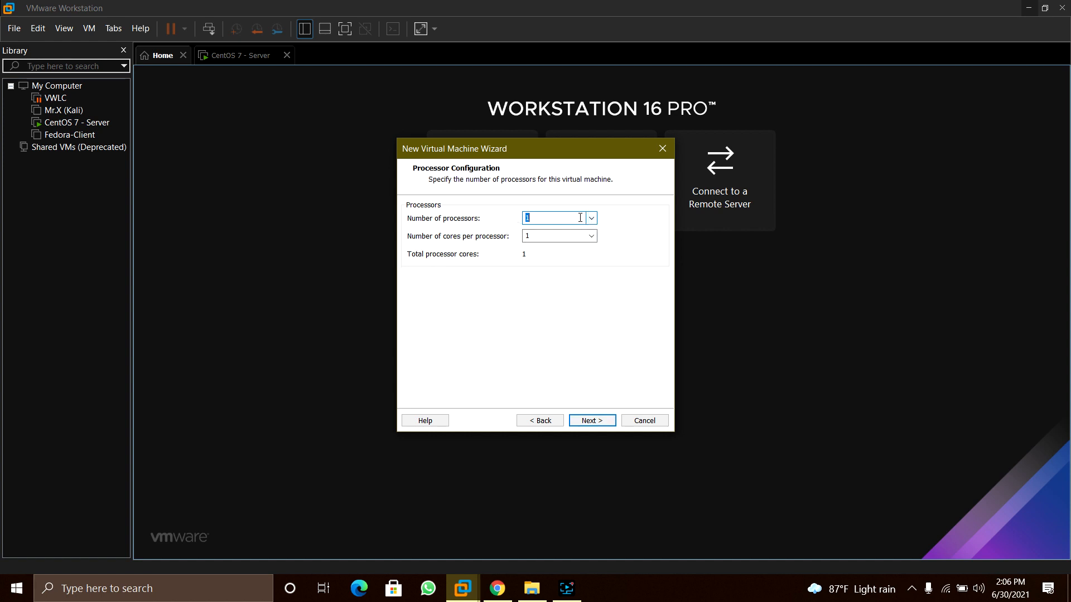
Keep one processor, set memory to 2048 MB, and keep NAT networking and the LSI Logic controller
{"action": "left_click", "coordinate": [591, 420]}
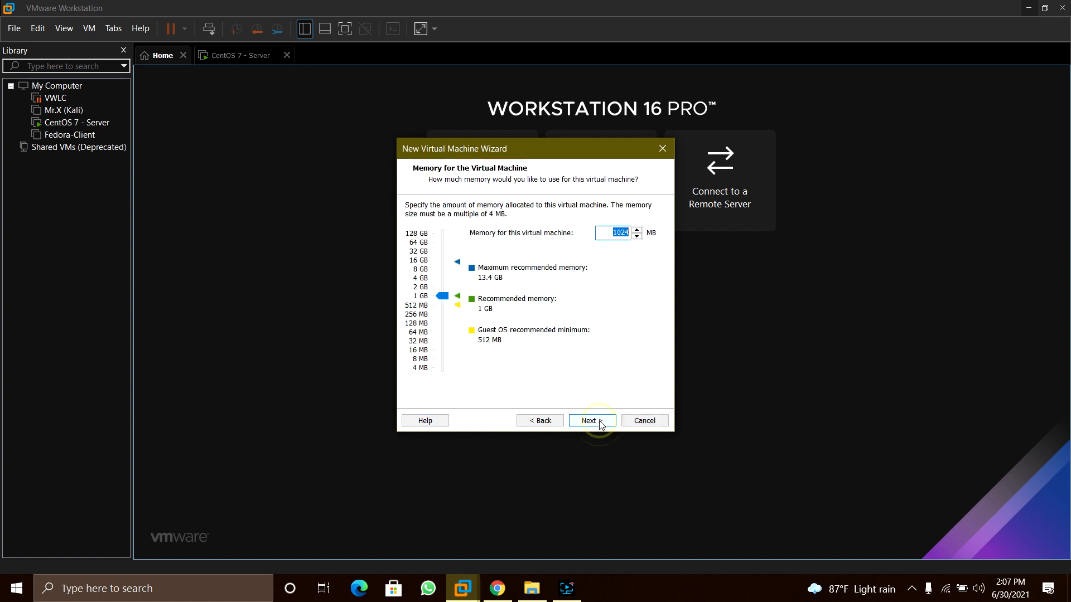
{"action": "left_click_drag", "start_coordinate": [446, 302], "coordinate": [446, 292]}
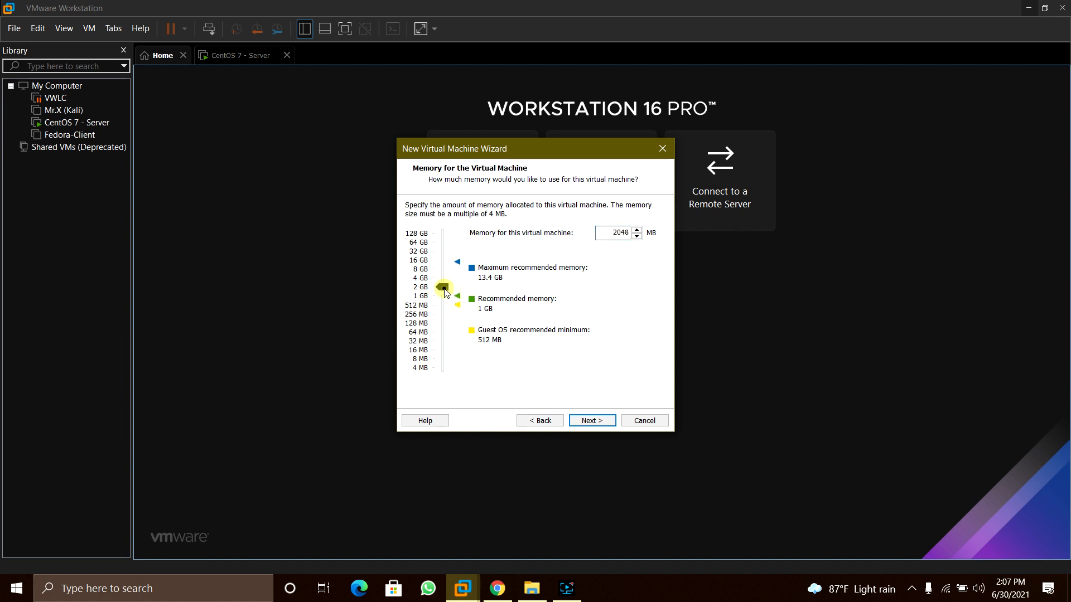
{"action": "left_click", "coordinate": [593, 422]}
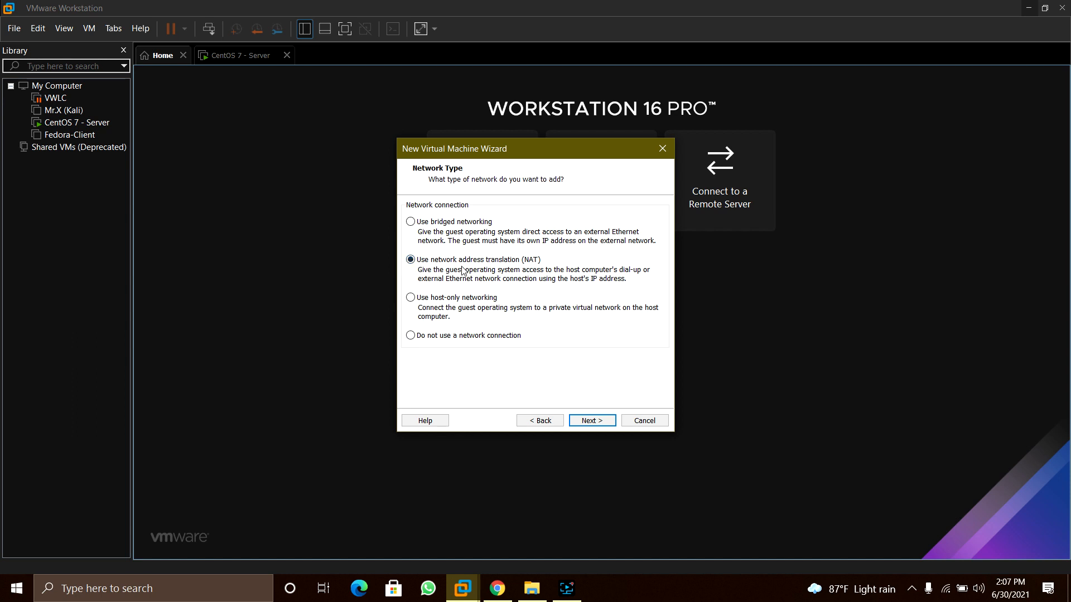
{"action": "left_click", "coordinate": [591, 422]}
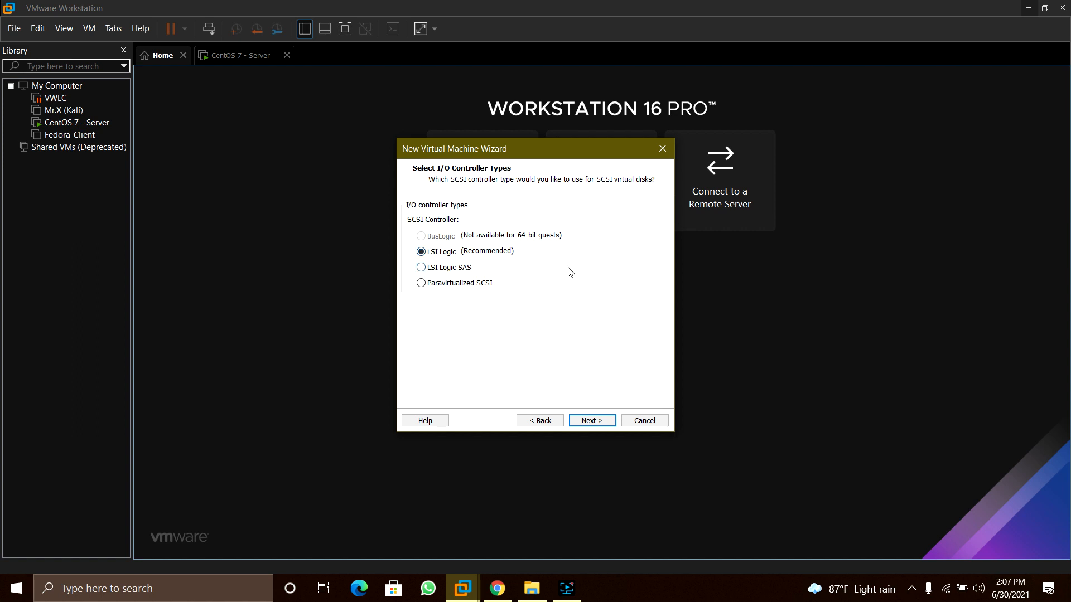
{"action": "left_click", "coordinate": [596, 420]}
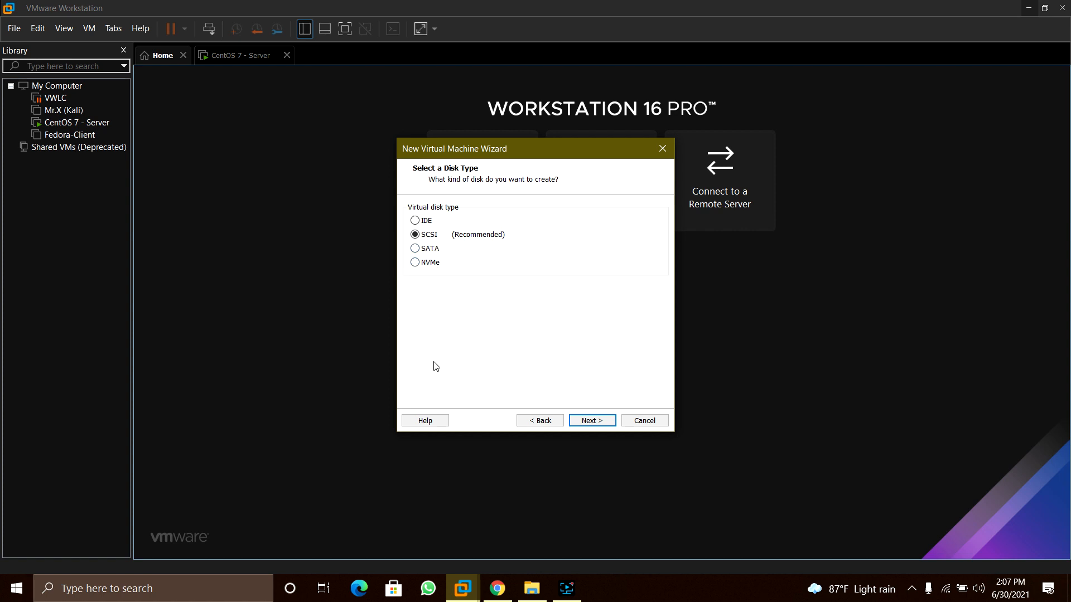
{"action": "left_click", "coordinate": [87, 588]}
{"action": "type", "text": "de"}
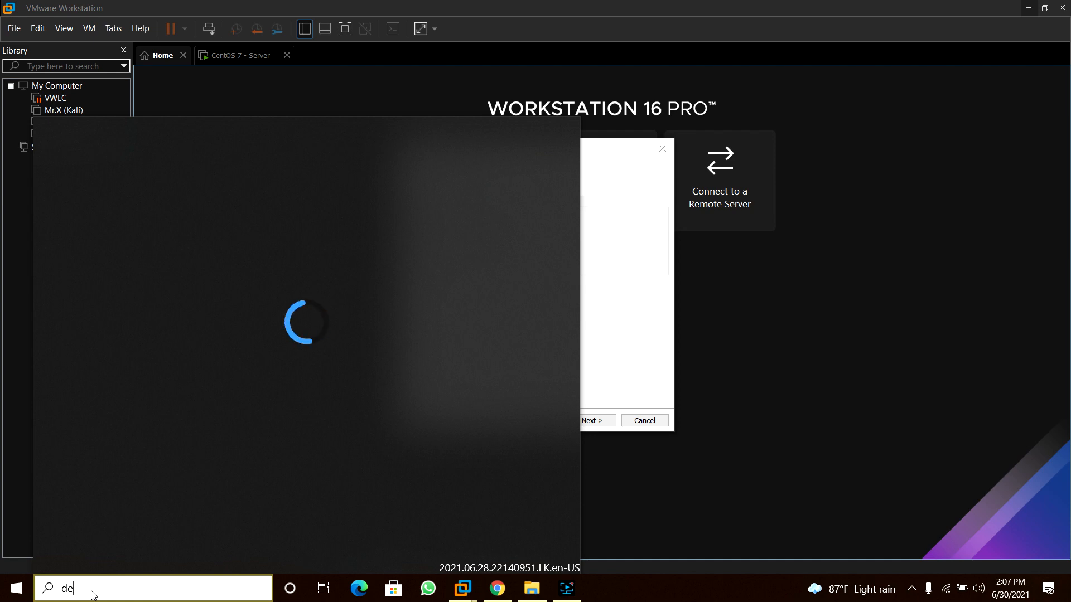
{"action": "type", "text": "vic"}
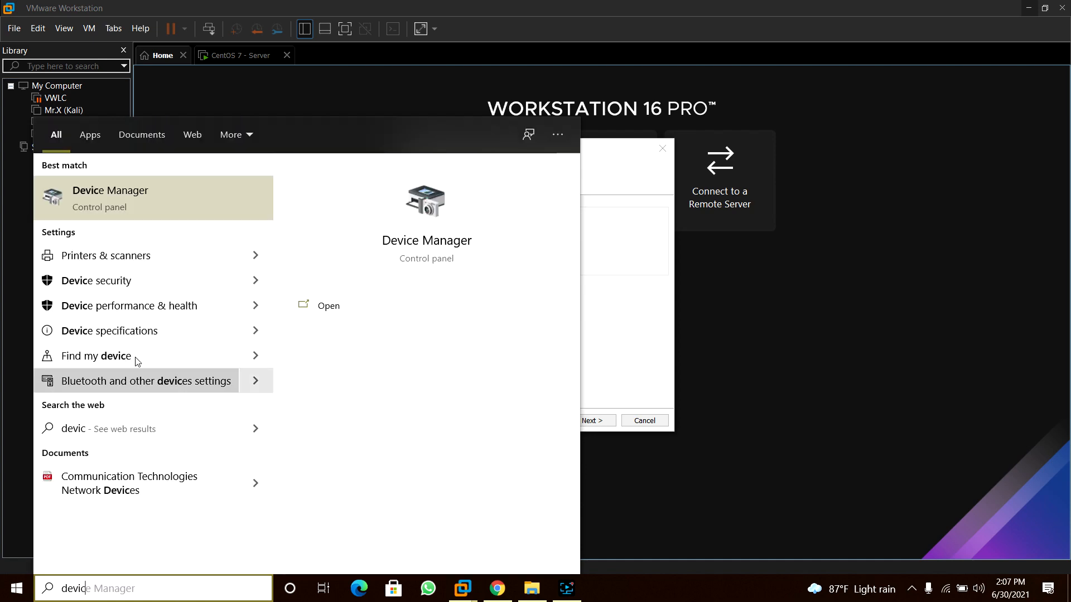
{"action": "left_click", "coordinate": [157, 196]}
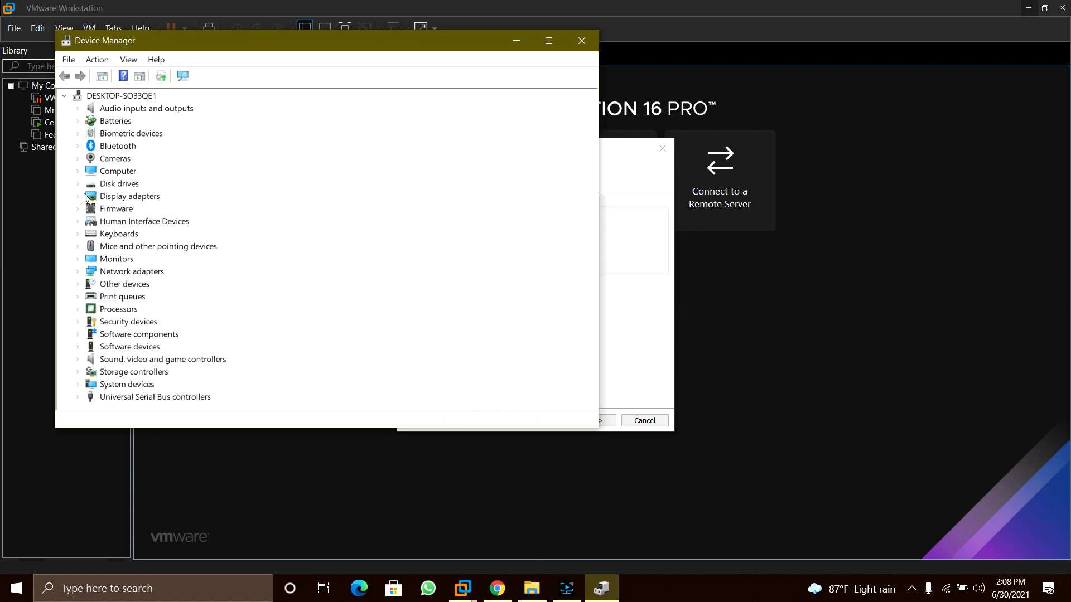
{"action": "left_click", "coordinate": [77, 184]}
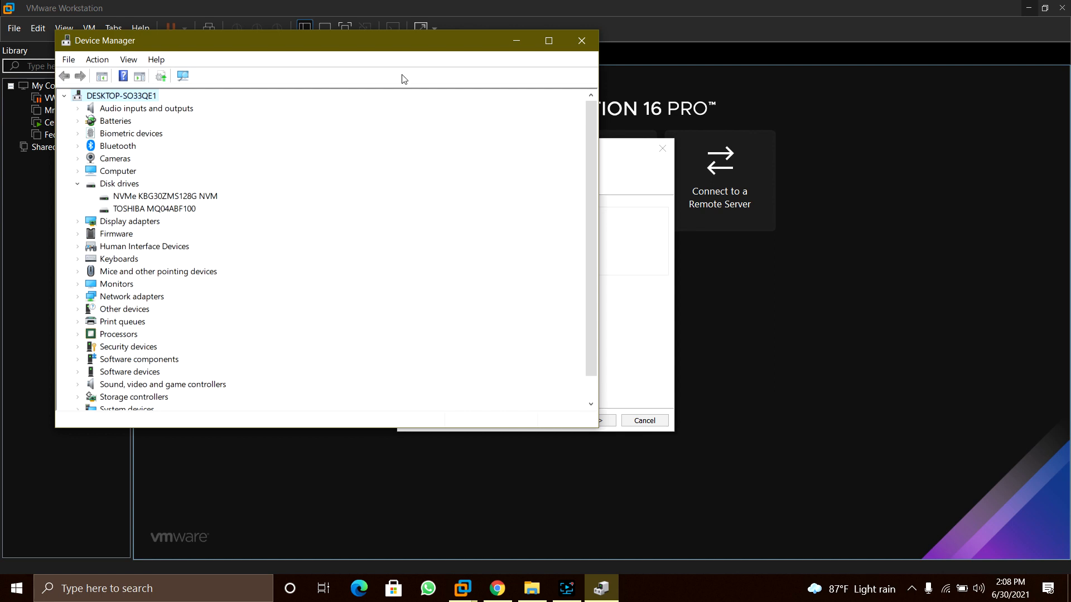
{"action": "left_click", "coordinate": [589, 46]}
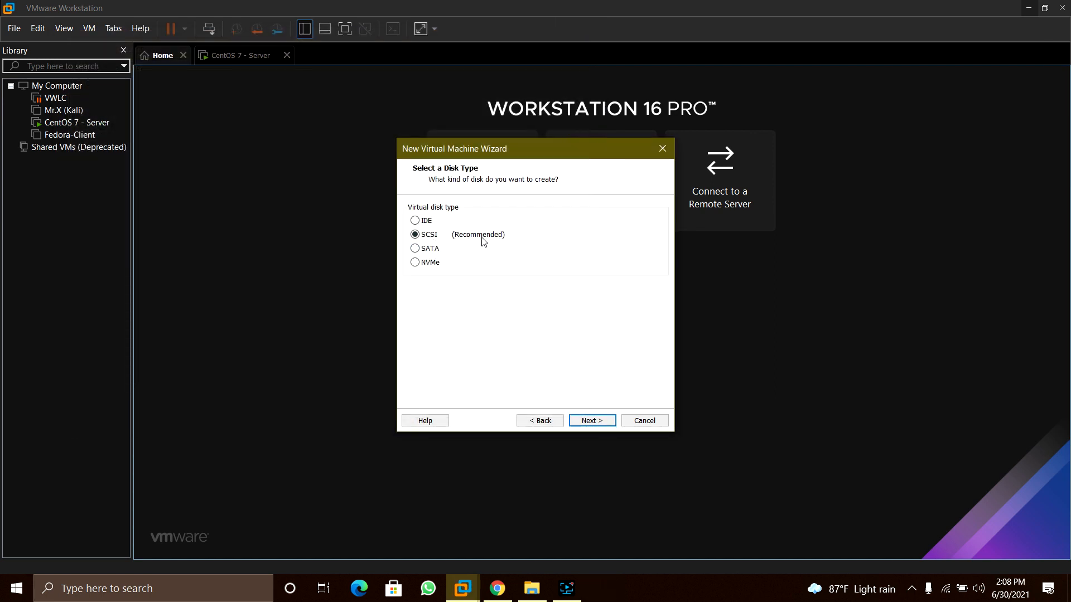
Keep the SCSI disk type and a new virtual disk, raising its maximum size to 30 GB
{"action": "left_click", "coordinate": [590, 421]}
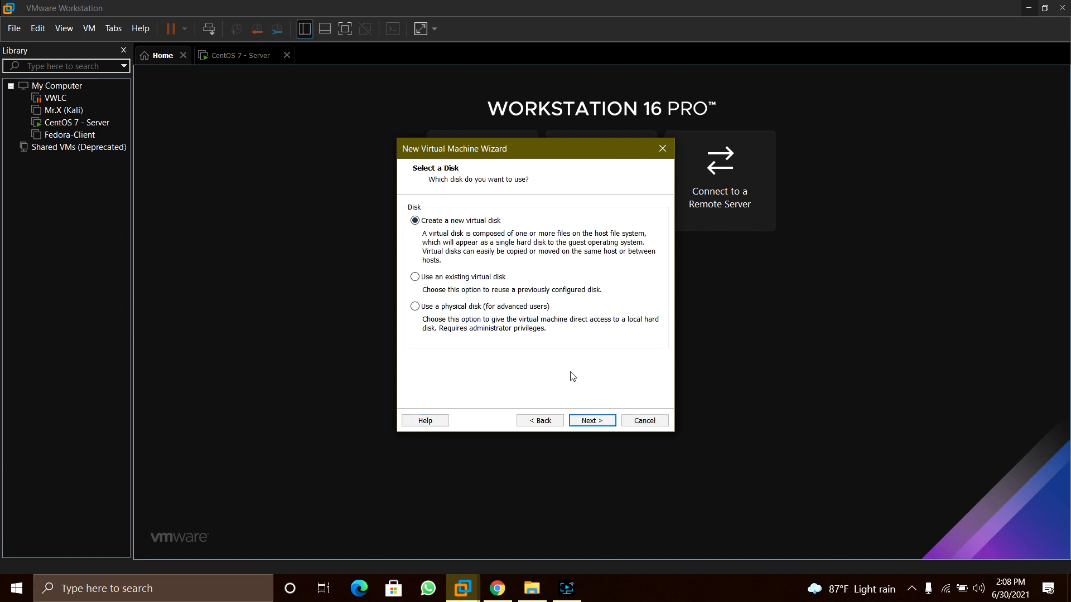
{"action": "left_click", "coordinate": [593, 422]}
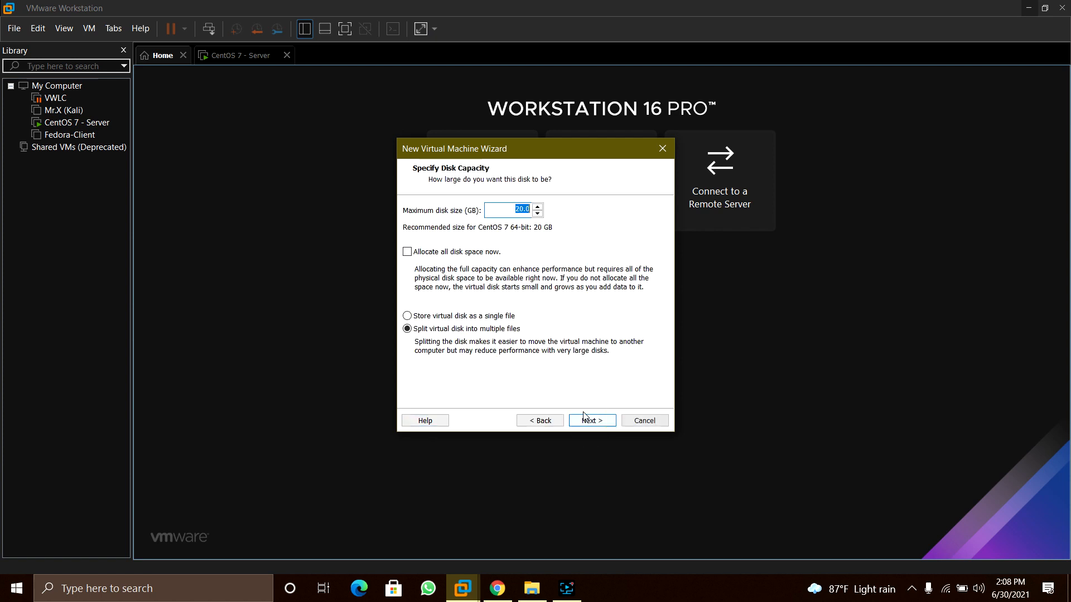
{"action": "left_click", "coordinate": [539, 205]}
{"action": "left_click", "coordinate": [540, 206]}
{"action": "left_click", "coordinate": [540, 206]}
{"action": "left_click", "coordinate": [539, 206]}
{"action": "left_click", "coordinate": [539, 207]}
{"action": "left_click", "coordinate": [539, 206]}
{"action": "left_click", "coordinate": [539, 206]}
{"action": "left_click", "coordinate": [540, 206]}
{"action": "left_click", "coordinate": [540, 206]}
Accept the 30 GB split disk and default disk file name, then create the VM
{"action": "left_click", "coordinate": [592, 420]}
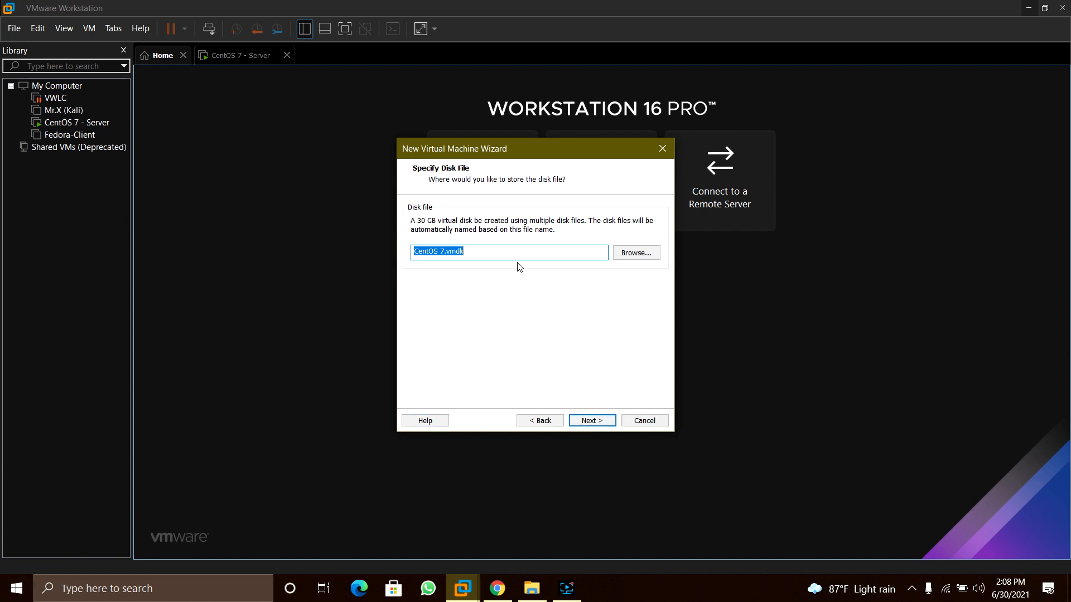
{"action": "left_click", "coordinate": [594, 424]}
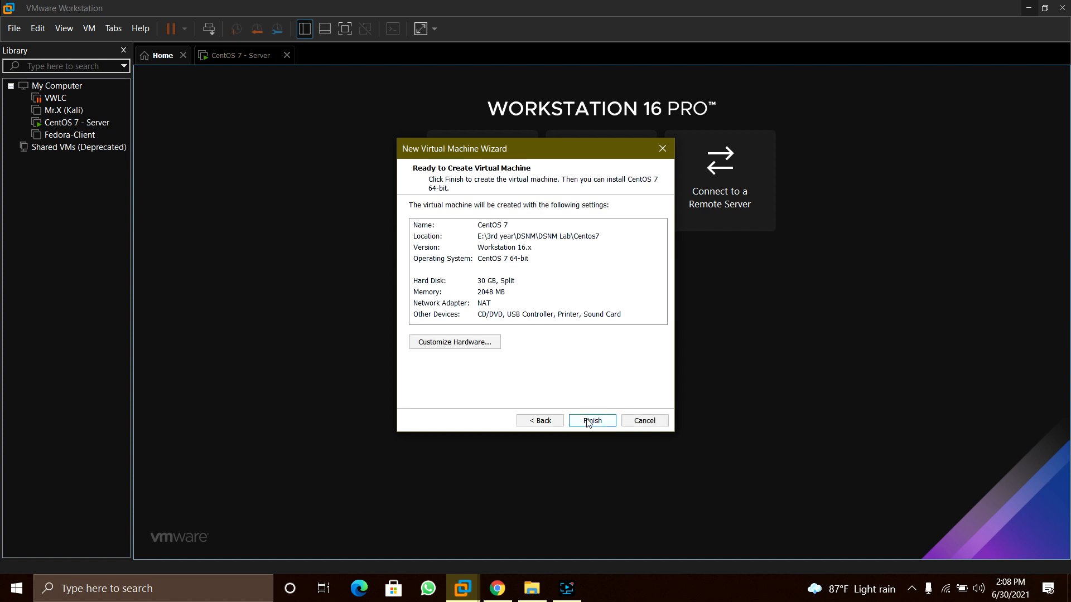
{"action": "left_click", "coordinate": [588, 423]}
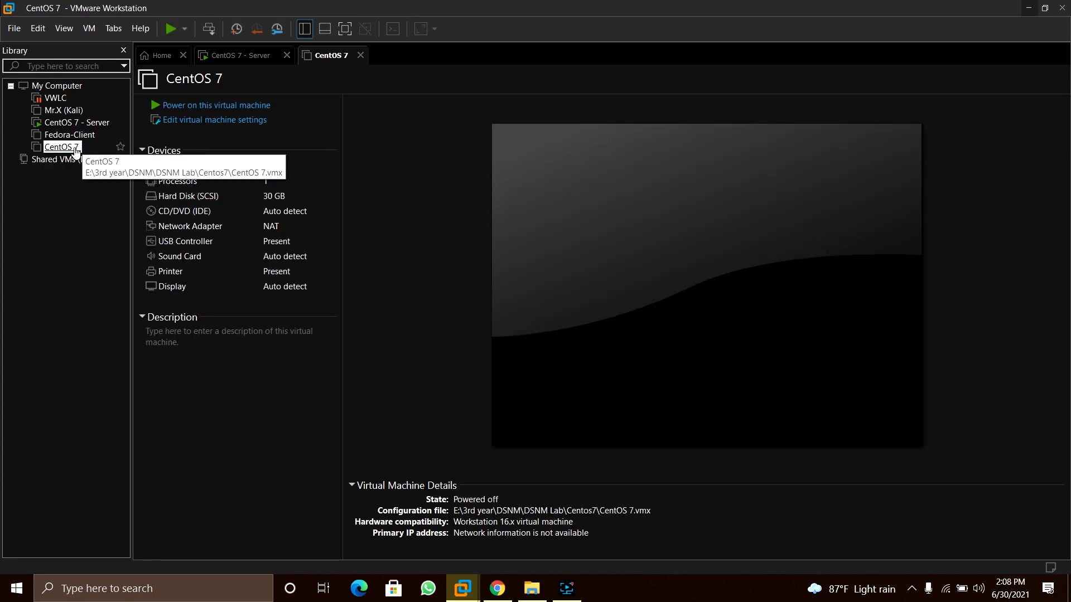
In the CentOS 7 VM settings, set the CD/DVD (IDE) drive to use an ISO image file
{"action": "right_click", "coordinate": [68, 152]}
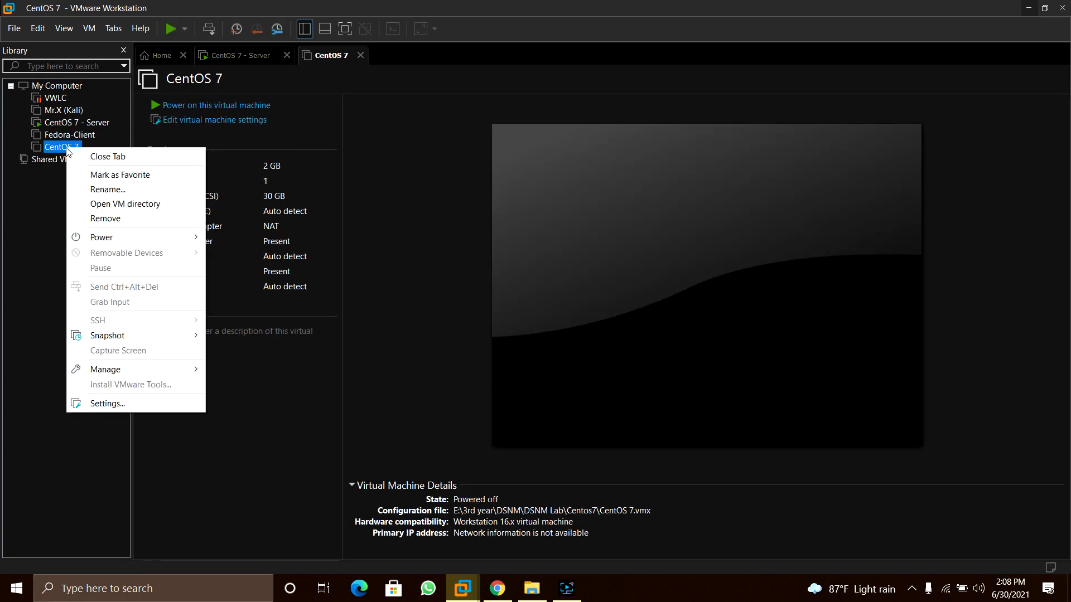
{"action": "left_click", "coordinate": [111, 404]}
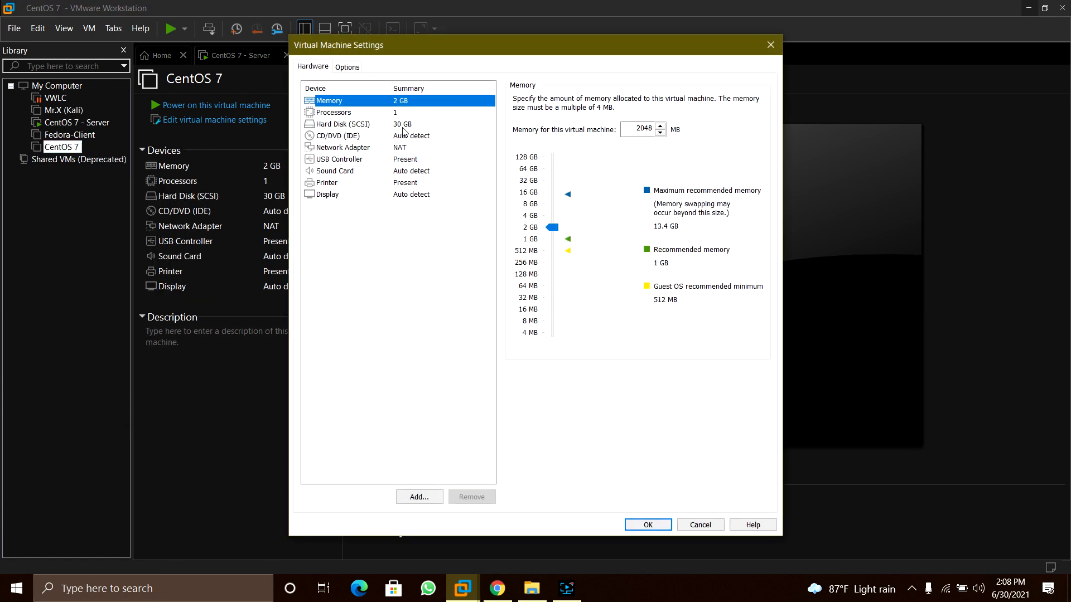
{"action": "left_click", "coordinate": [349, 135]}
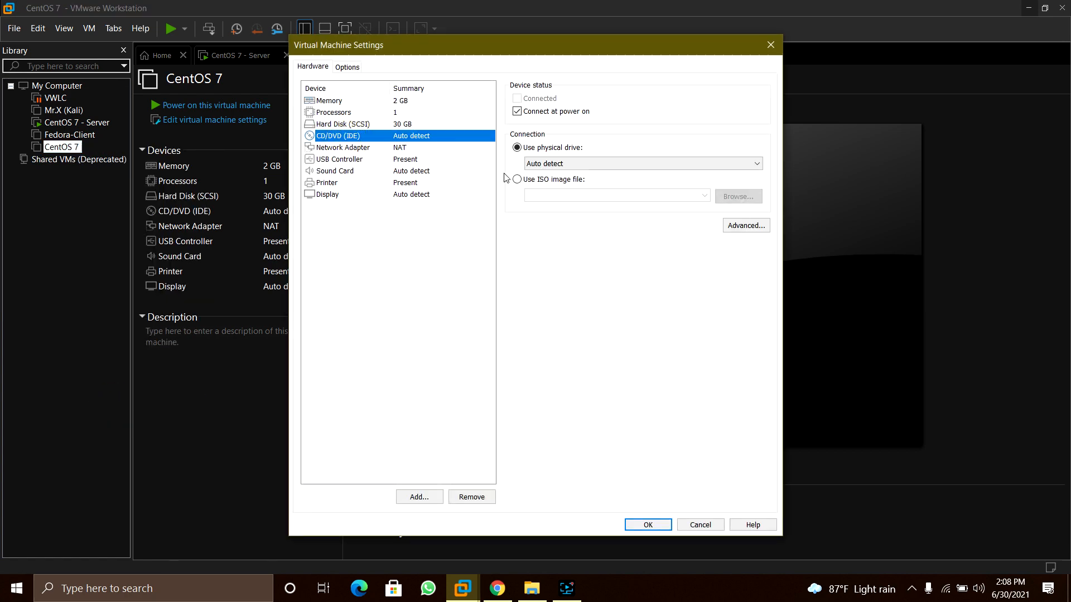
{"action": "left_click", "coordinate": [517, 179]}
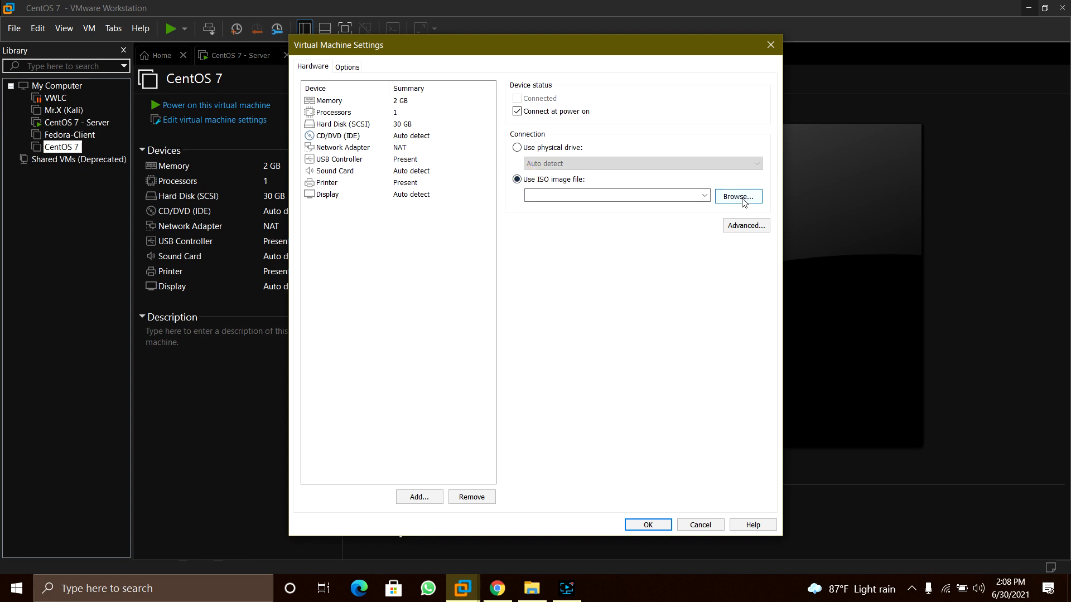
{"action": "left_click", "coordinate": [737, 196]}
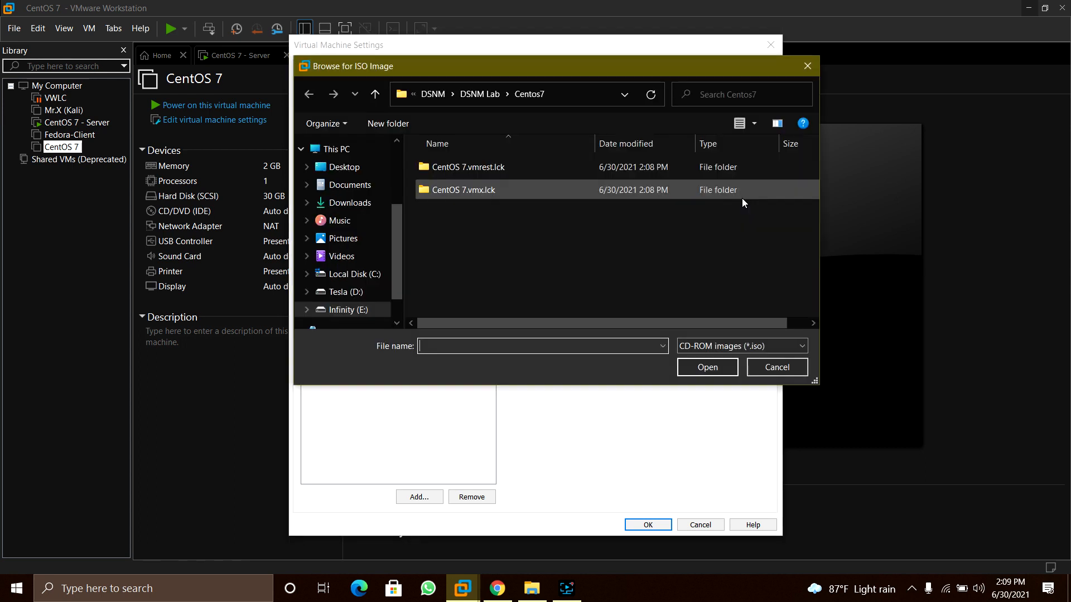
Pick CentOS-7-x86_64-DVD-1908 ISO from E:\3rd year\DSNM\DSNM Lab and save the settings
{"action": "scroll", "coordinate": [361, 290], "scroll_direction": "down", "scroll_amount": 1}
{"action": "left_click", "coordinate": [307, 287]}
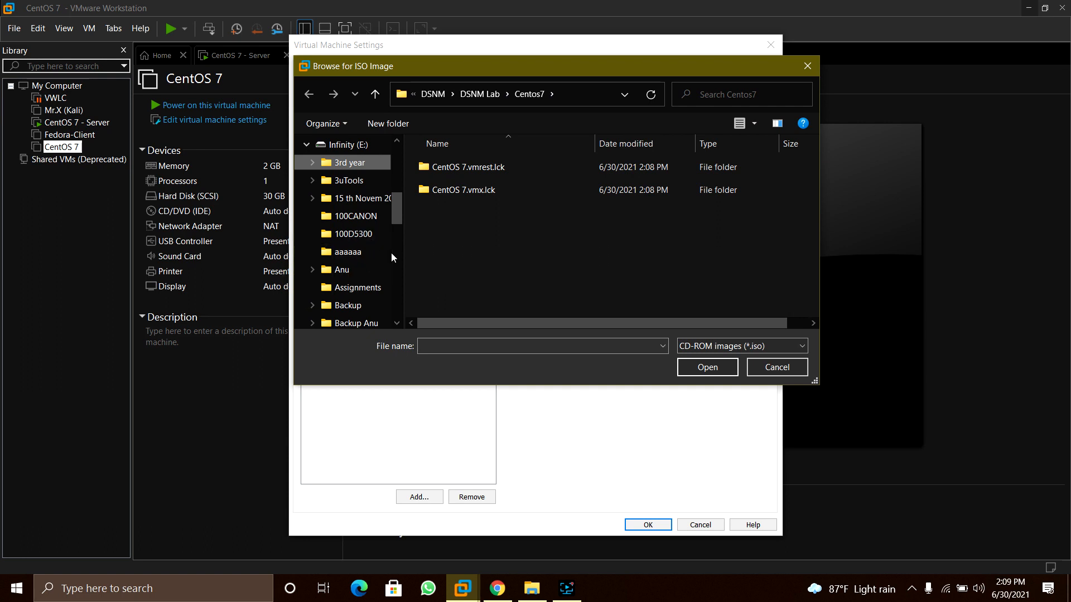
{"action": "scroll", "coordinate": [379, 246], "scroll_direction": "down", "scroll_amount": 1}
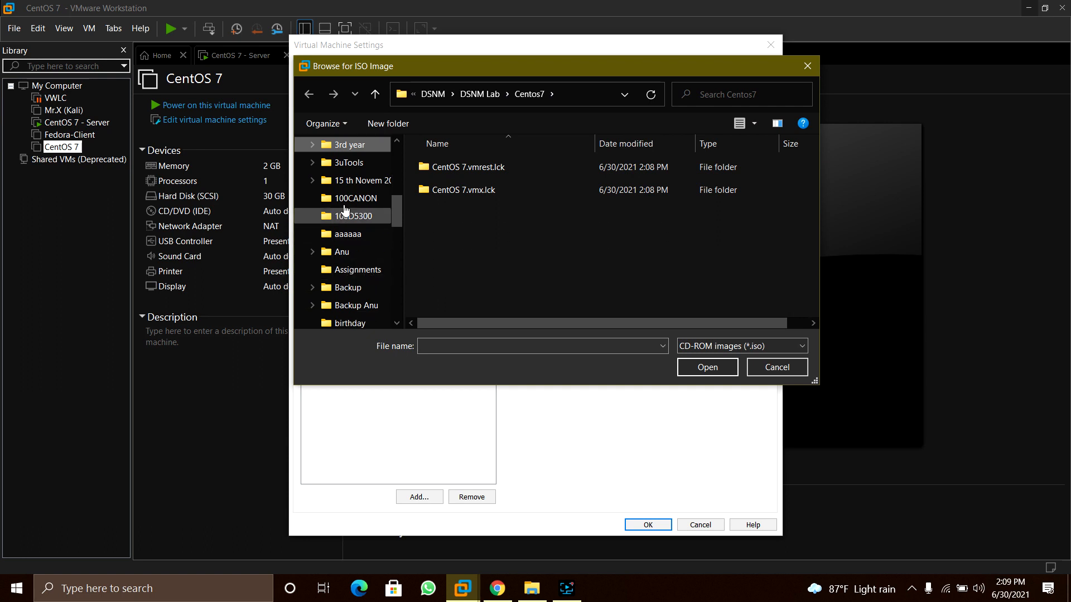
{"action": "left_click", "coordinate": [312, 144]}
{"action": "left_click", "coordinate": [320, 198]}
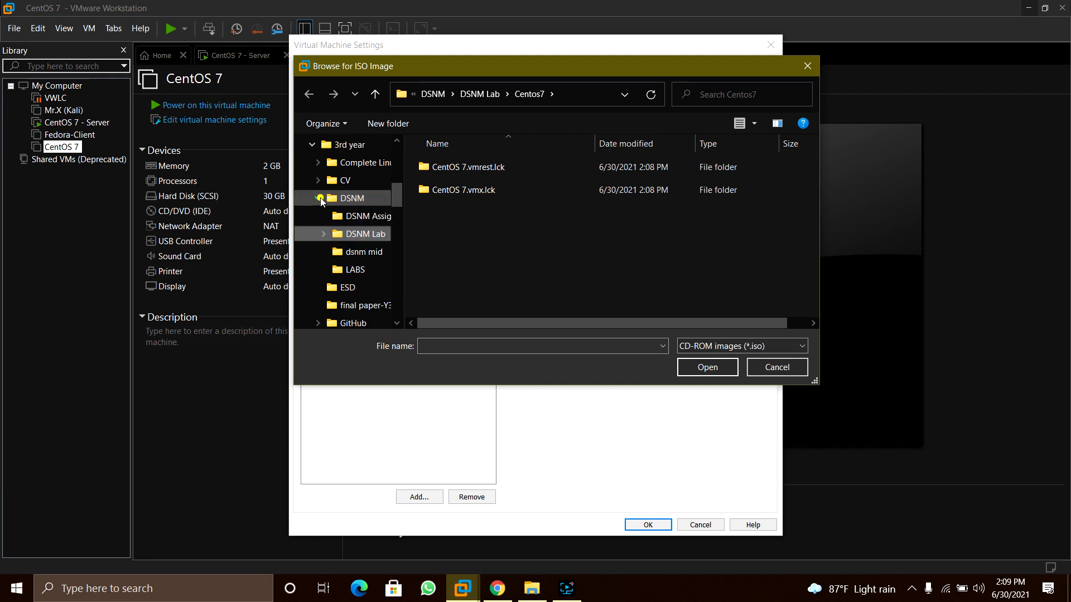
{"action": "left_click", "coordinate": [322, 234]}
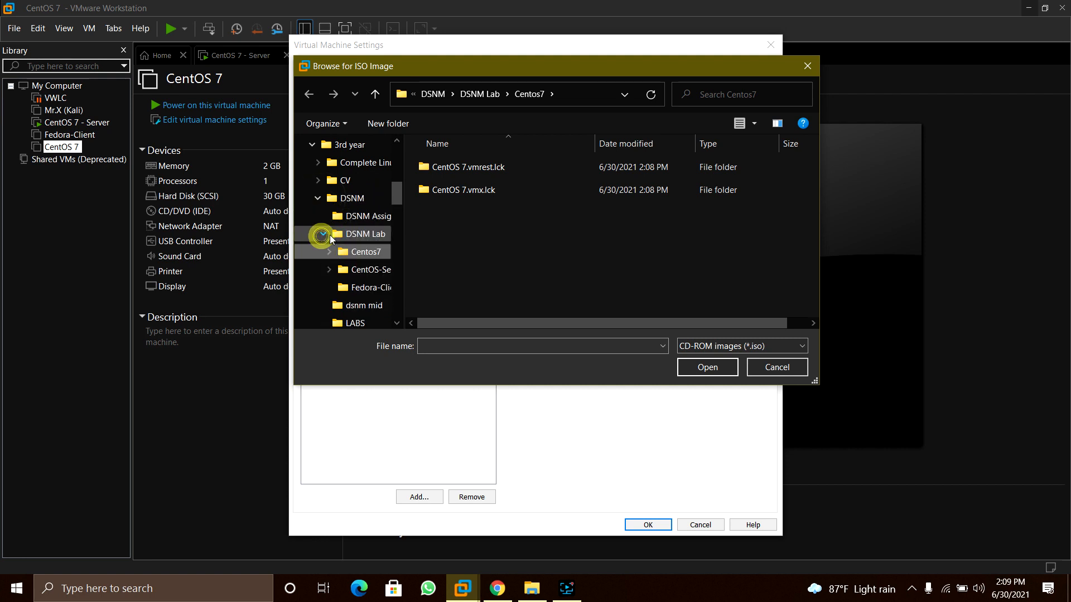
{"action": "left_click", "coordinate": [364, 235]}
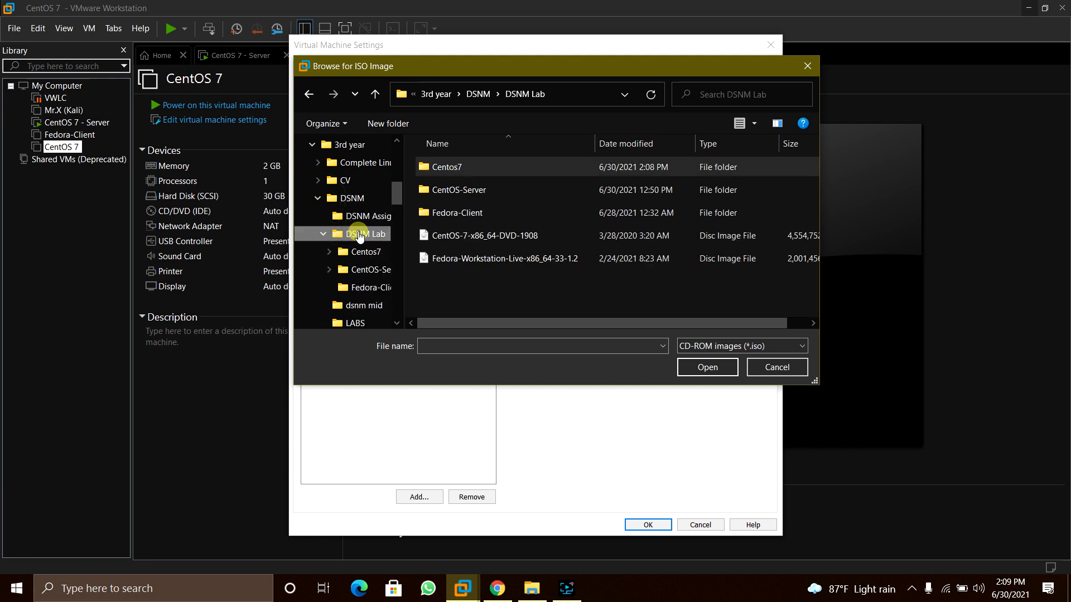
{"action": "left_click", "coordinate": [489, 235]}
{"action": "left_click", "coordinate": [707, 364]}
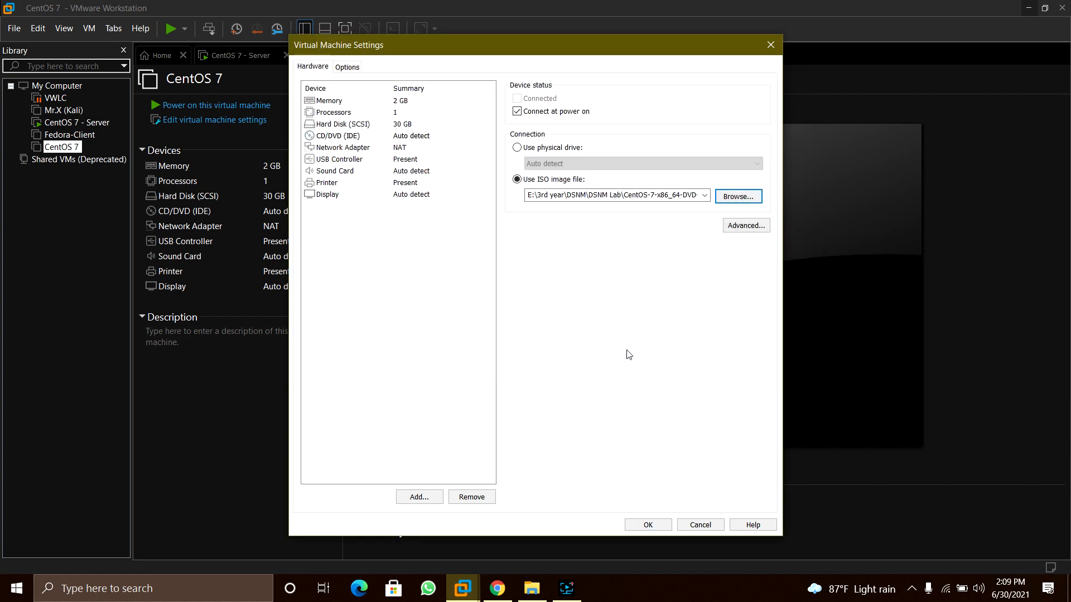
{"action": "left_click", "coordinate": [648, 524]}
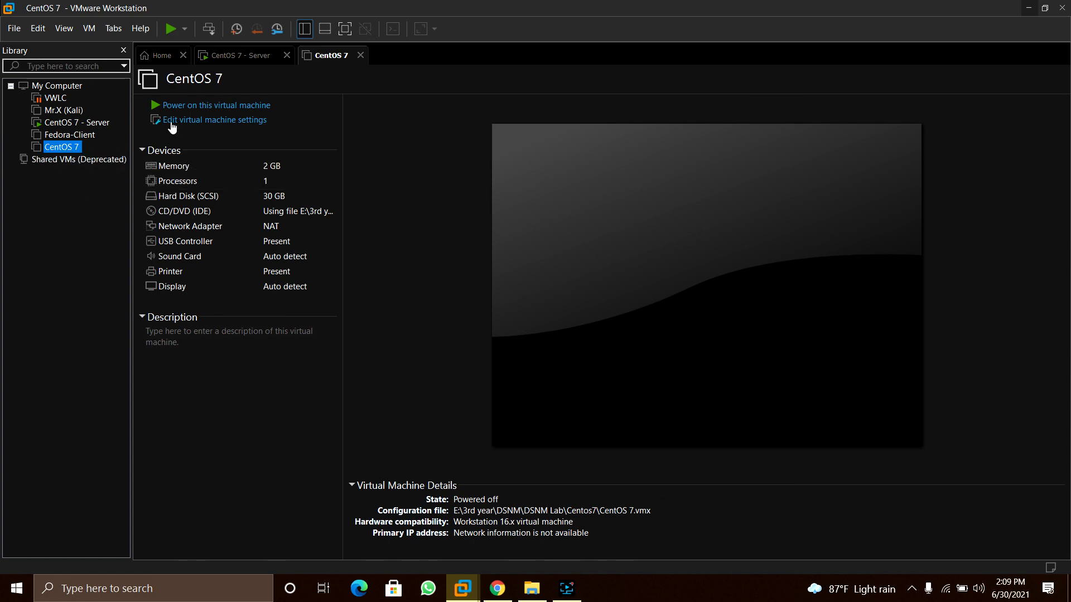
Power on the CentOS 7 VM, dismiss the side-channel notice, and boot Install CentOS 7
{"action": "left_click", "coordinate": [210, 107]}
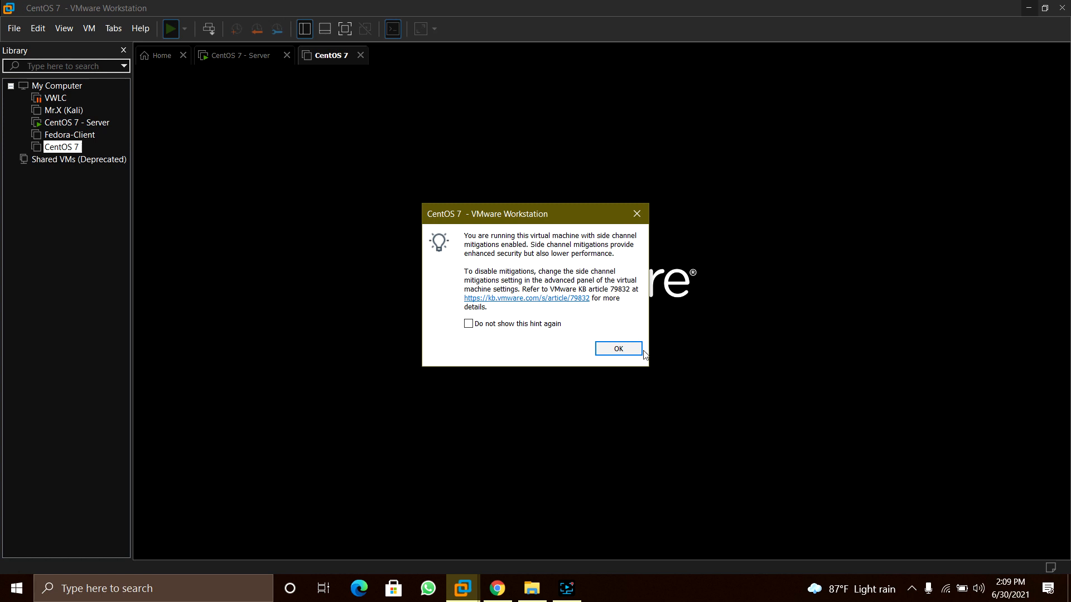
{"action": "left_click", "coordinate": [620, 350]}
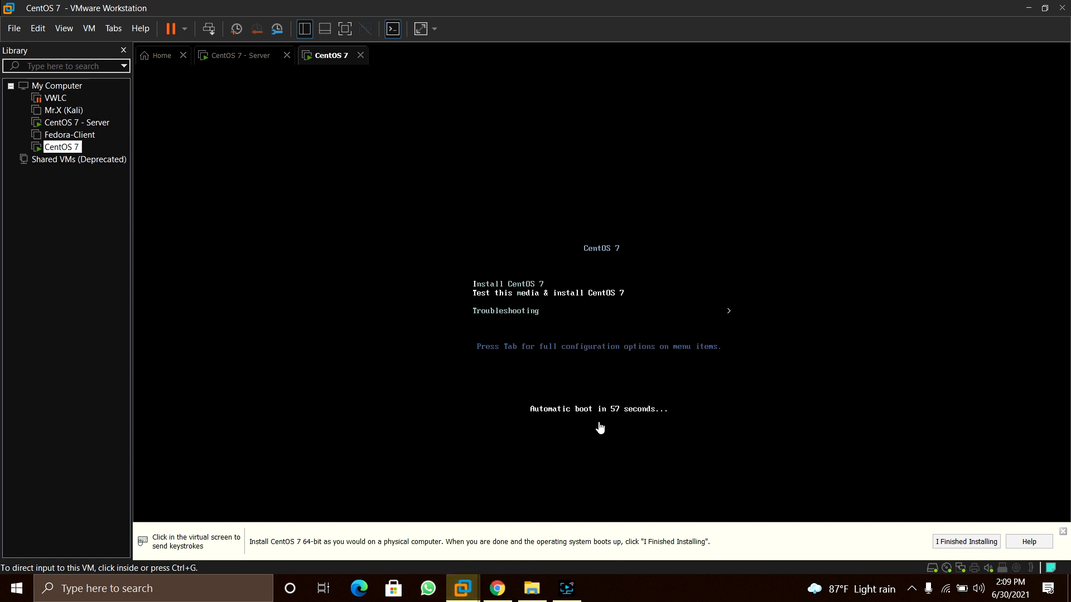
{"action": "left_click", "coordinate": [599, 428]}
{"action": "key", "text": "Up"}
{"action": "key", "text": "Return"}
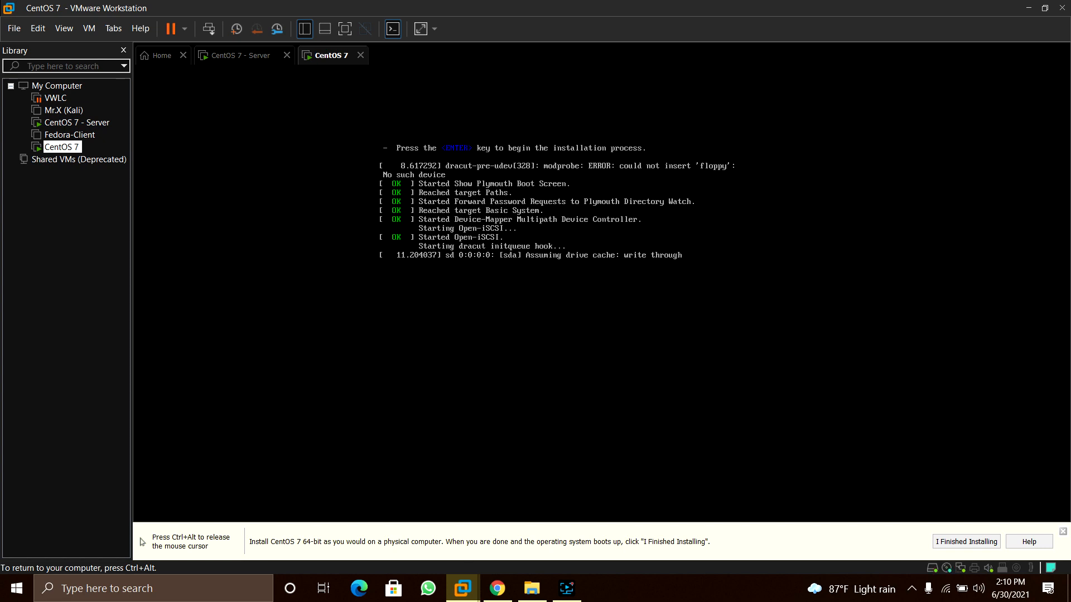
Release input from the VM with Ctrl+Alt and click through host windows while the installer loads
{"action": "key", "text": "ctrl+alt"}
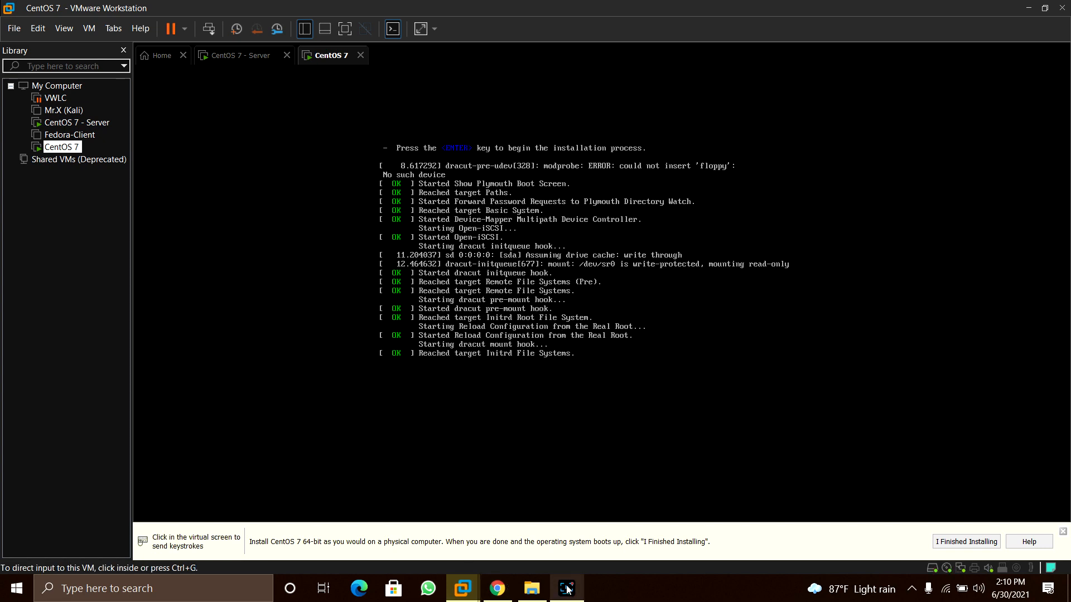
{"action": "mouse_move", "coordinate": [567, 588]}
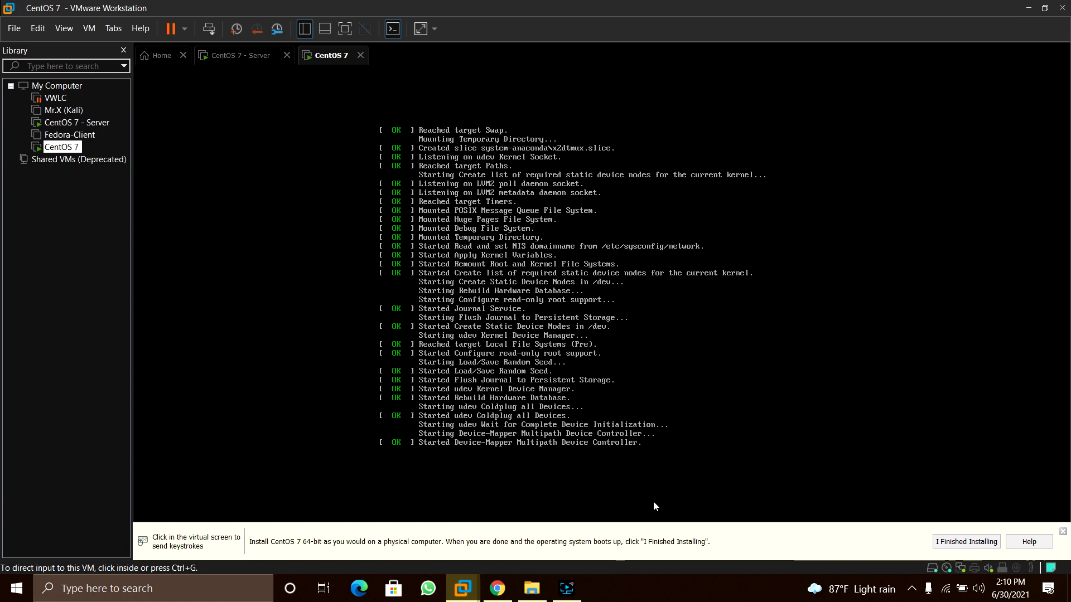
{"action": "left_click", "coordinate": [570, 589]}
{"action": "left_click", "coordinate": [736, 484]}
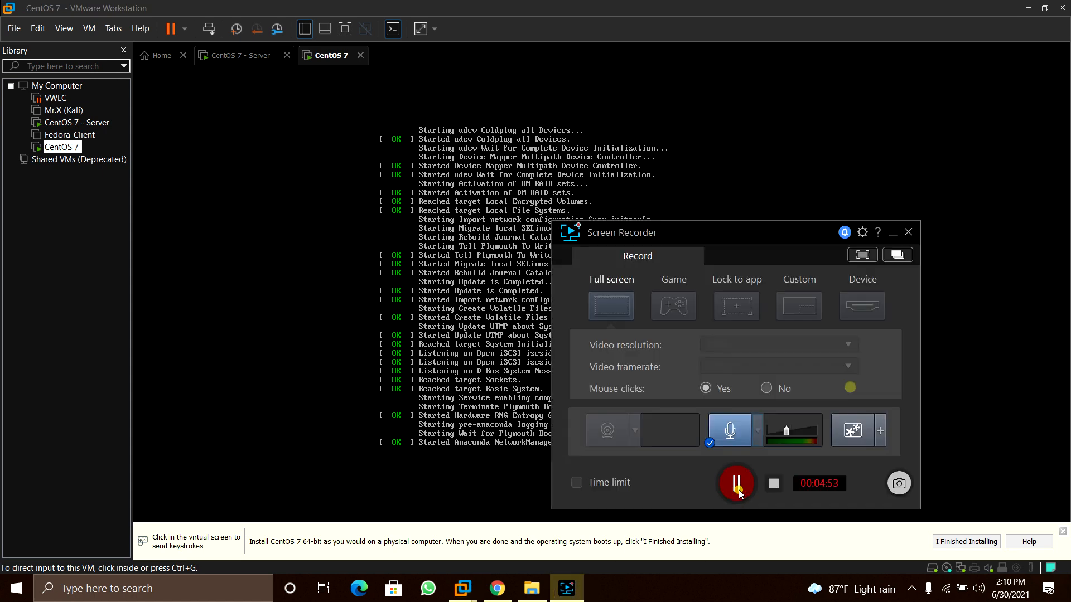
{"action": "left_click", "coordinate": [743, 483]}
{"action": "left_click", "coordinate": [893, 232]}
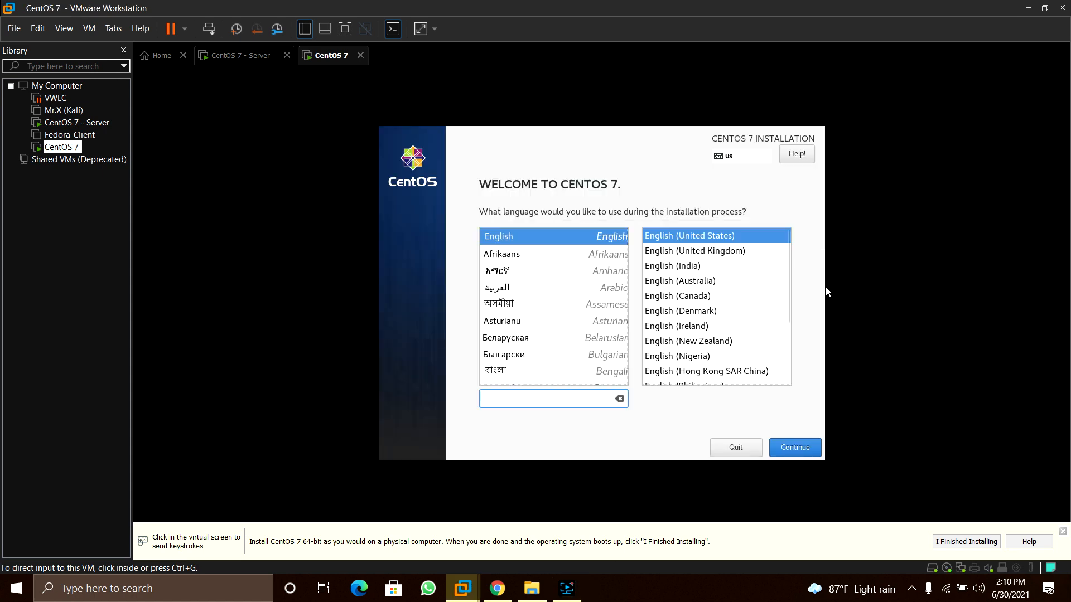
{"action": "left_click", "coordinate": [745, 330]}
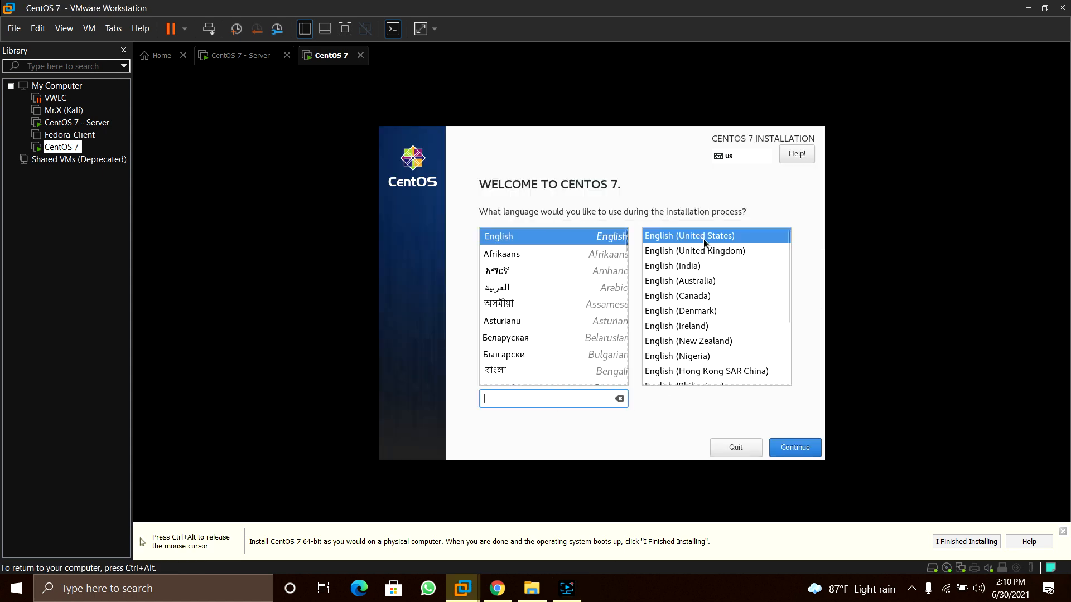
Select English (United States) on the welcome page and continue to the Installation Summary
{"action": "left_click", "coordinate": [666, 238]}
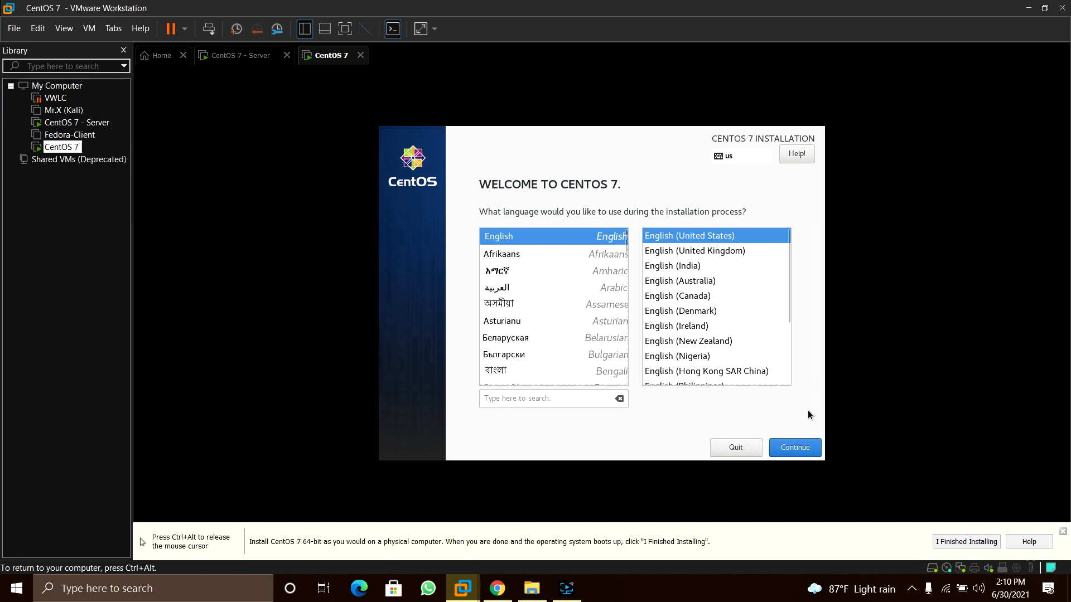
{"action": "left_click", "coordinate": [789, 454]}
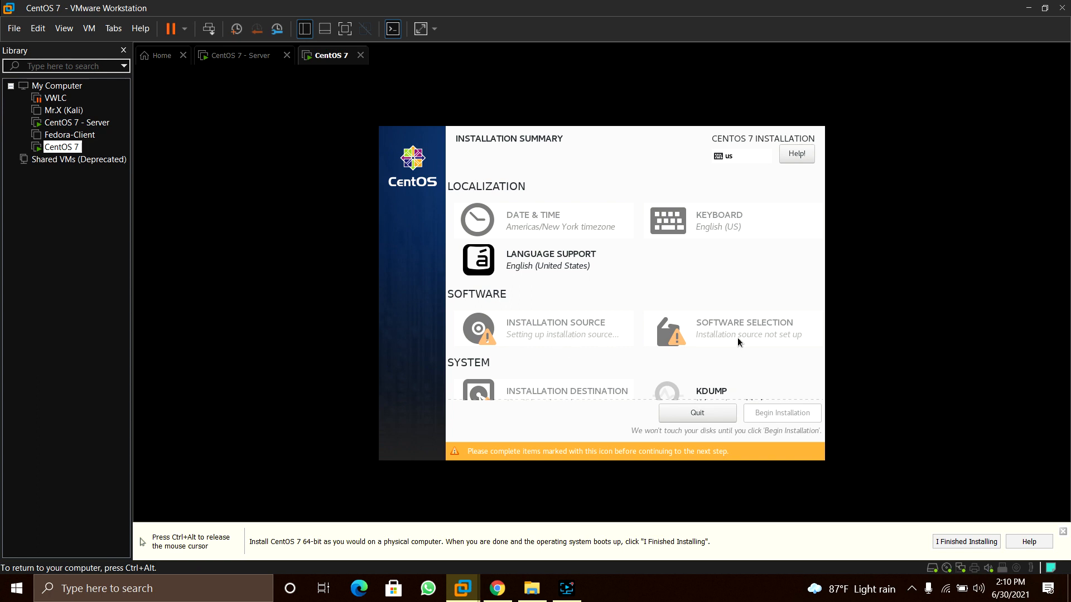
{"action": "scroll", "coordinate": [738, 333], "scroll_direction": "down", "scroll_amount": 1}
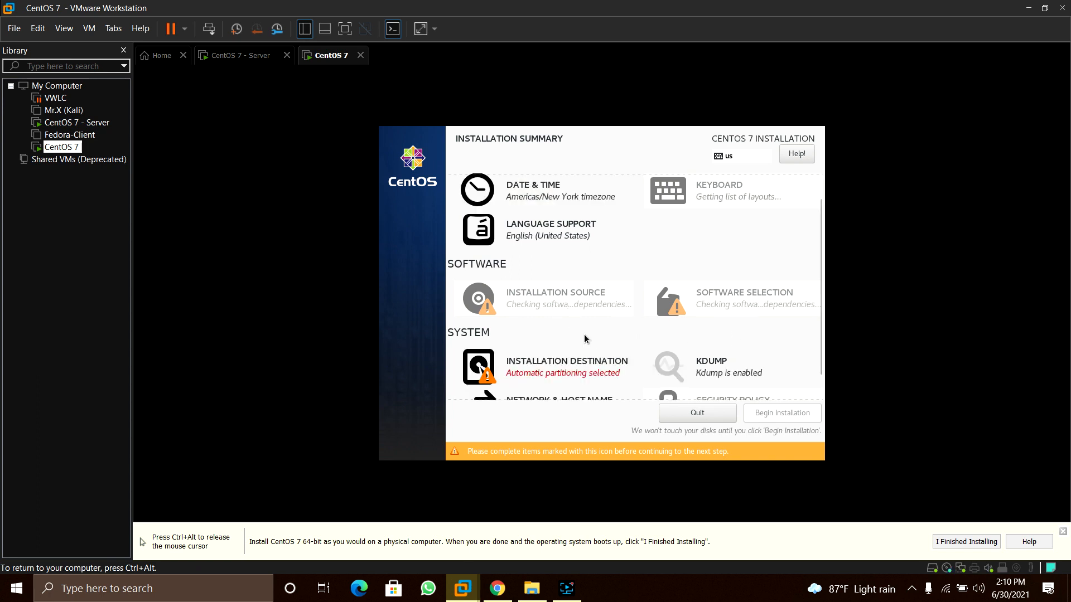
{"action": "scroll", "coordinate": [680, 339], "scroll_direction": "down", "scroll_amount": 1}
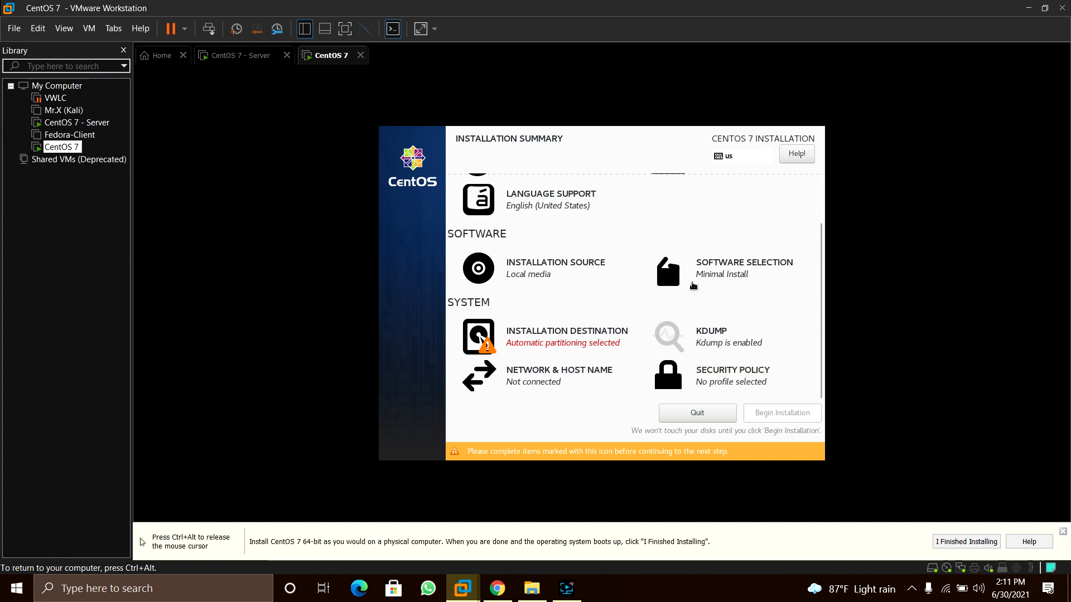
Confirm Minimal Install in Software Selection and select the 30 GiB installation disk
{"action": "left_click", "coordinate": [692, 284]}
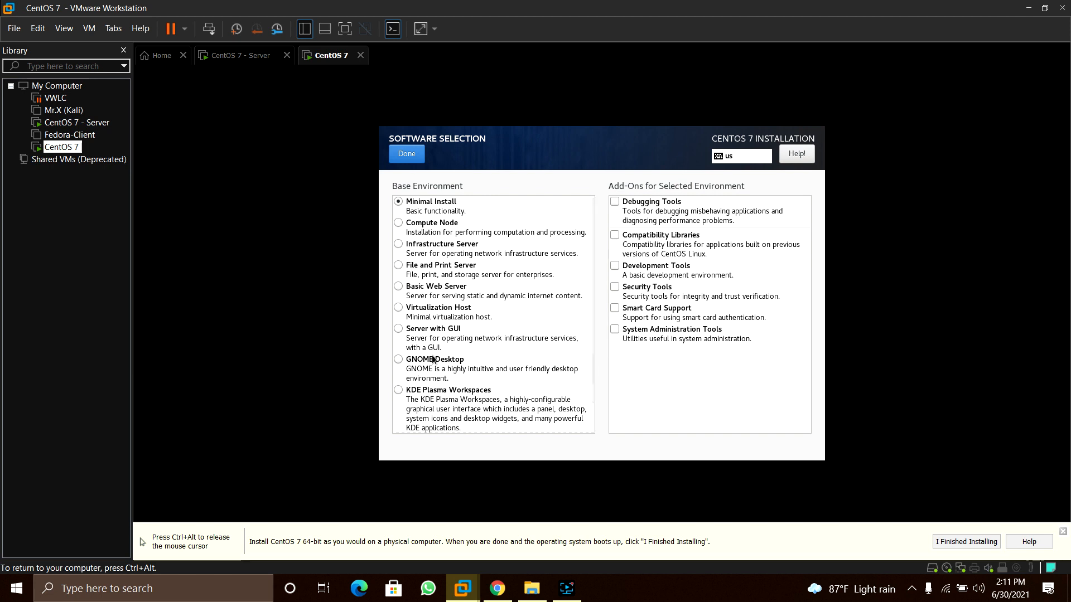
{"action": "left_click", "coordinate": [408, 158]}
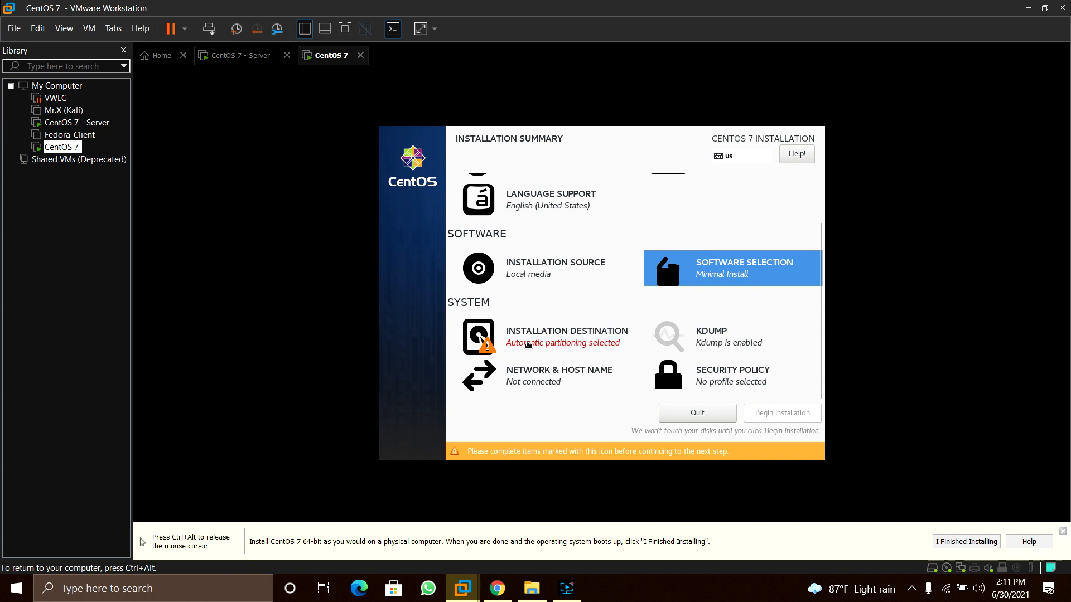
{"action": "left_click", "coordinate": [526, 344]}
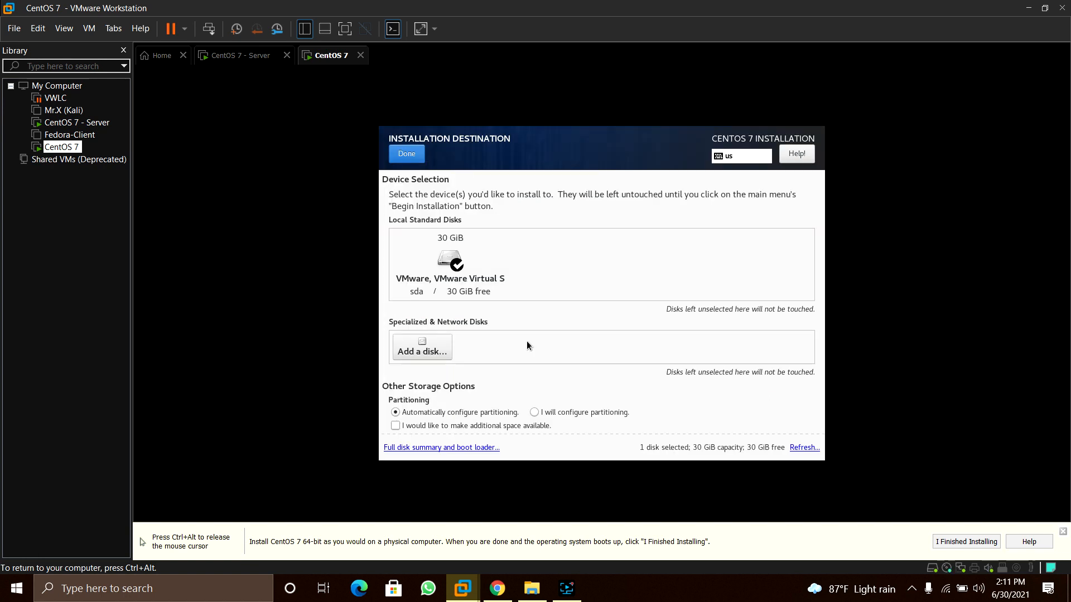
{"action": "left_click", "coordinate": [444, 264]}
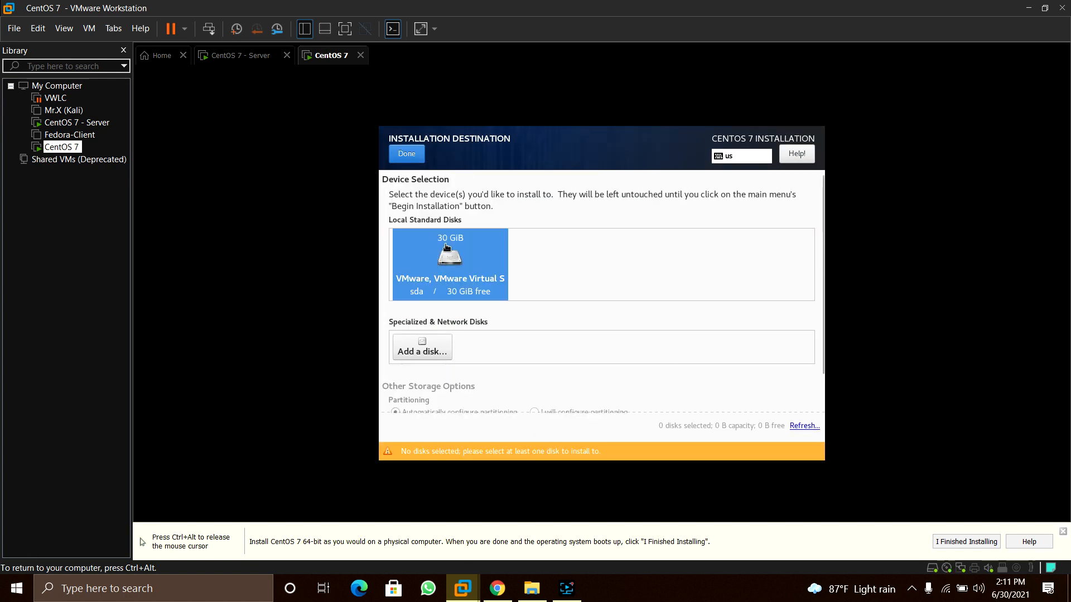
Reselect the 30 GiB disk with automatic partitioning and begin the installation
{"action": "left_click", "coordinate": [406, 152]}
{"action": "scroll", "coordinate": [502, 276], "scroll_direction": "up", "scroll_amount": 1}
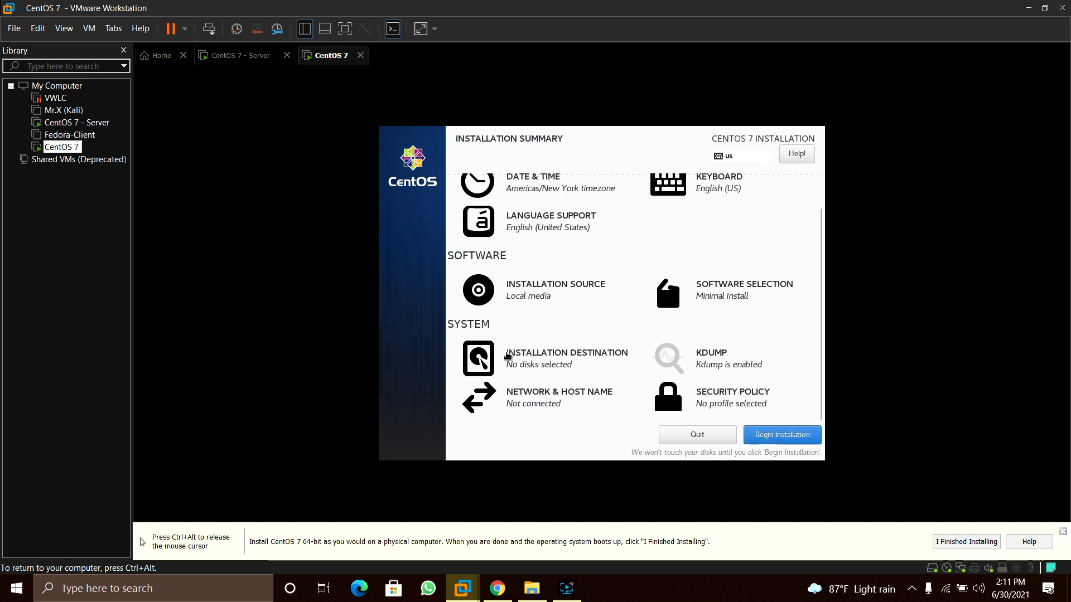
{"action": "left_click", "coordinate": [510, 355]}
{"action": "left_click", "coordinate": [449, 258]}
{"action": "left_click", "coordinate": [406, 154]}
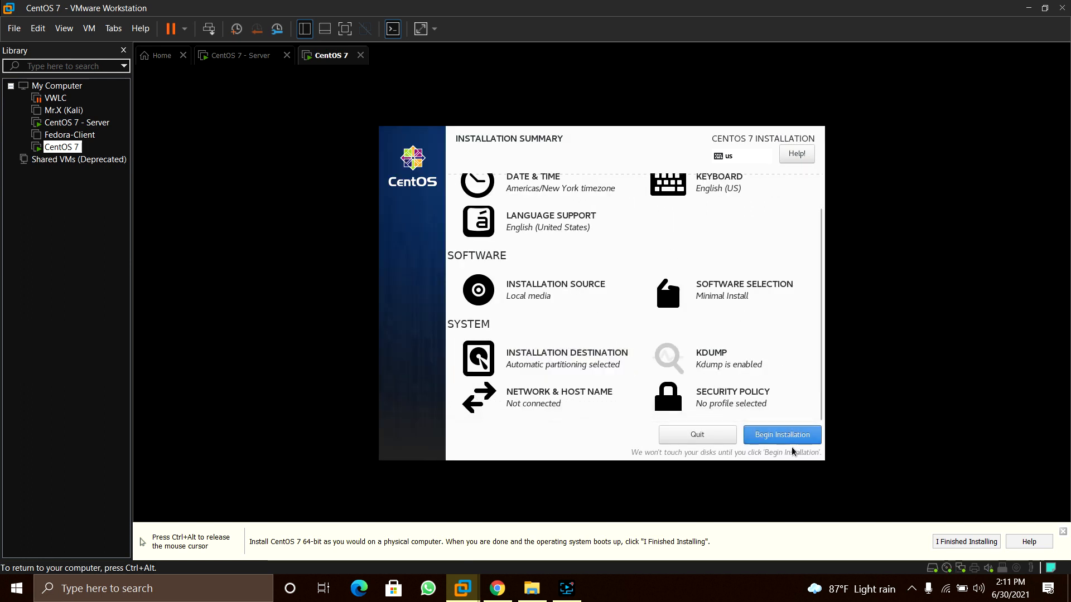
{"action": "left_click", "coordinate": [783, 440]}
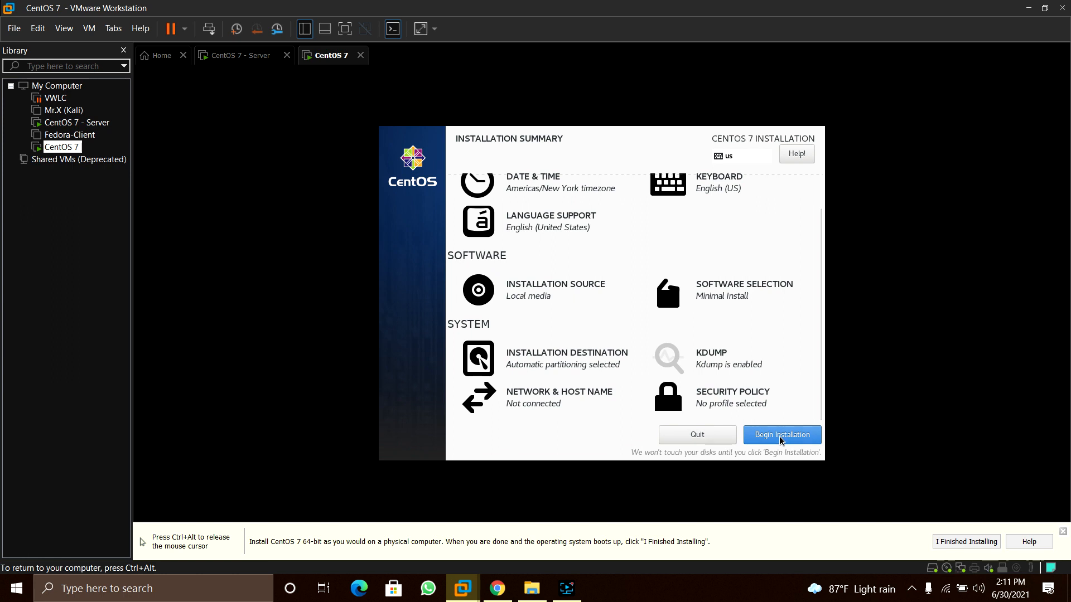
Enter and confirm a short root password, accepting it despite the weak-password warning
{"action": "left_click", "coordinate": [548, 229]}
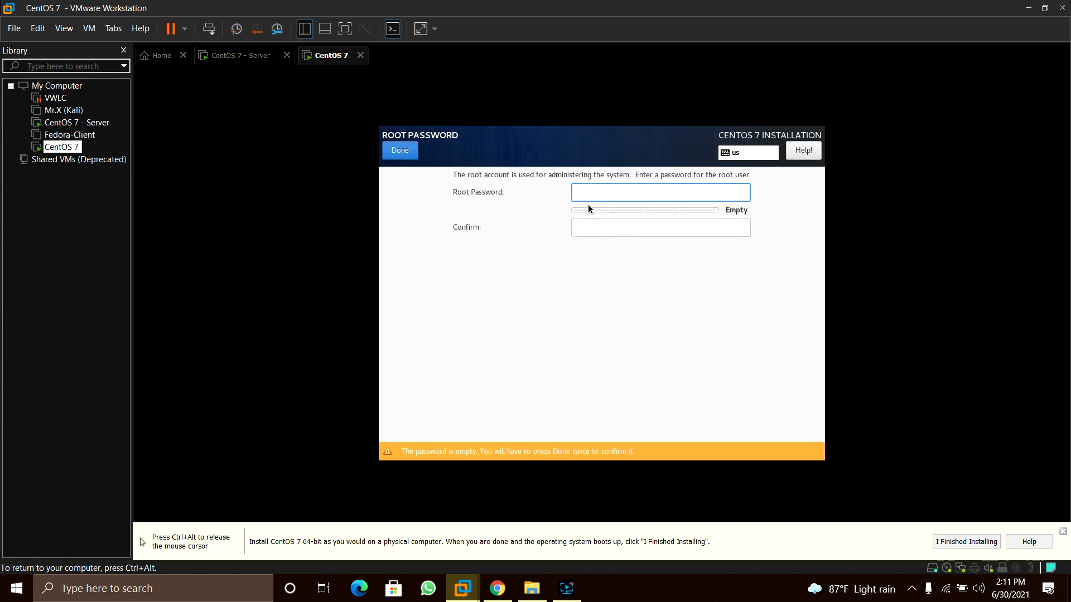
{"action": "type", "text": "1234"}
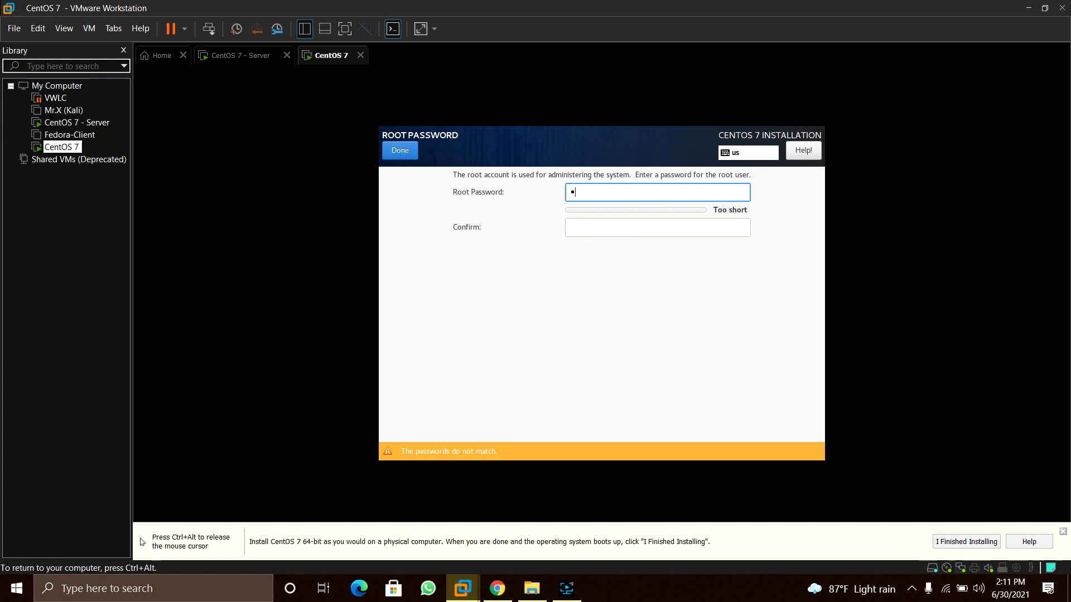
{"action": "left_click", "coordinate": [623, 235]}
{"action": "type", "text": "1234"}
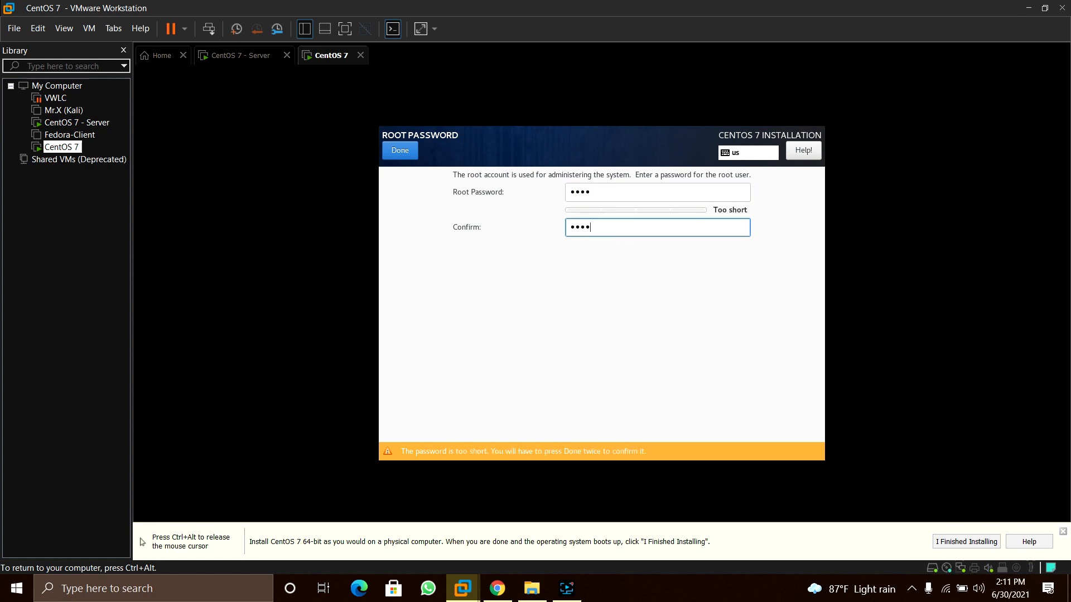
{"action": "left_click", "coordinate": [397, 147]}
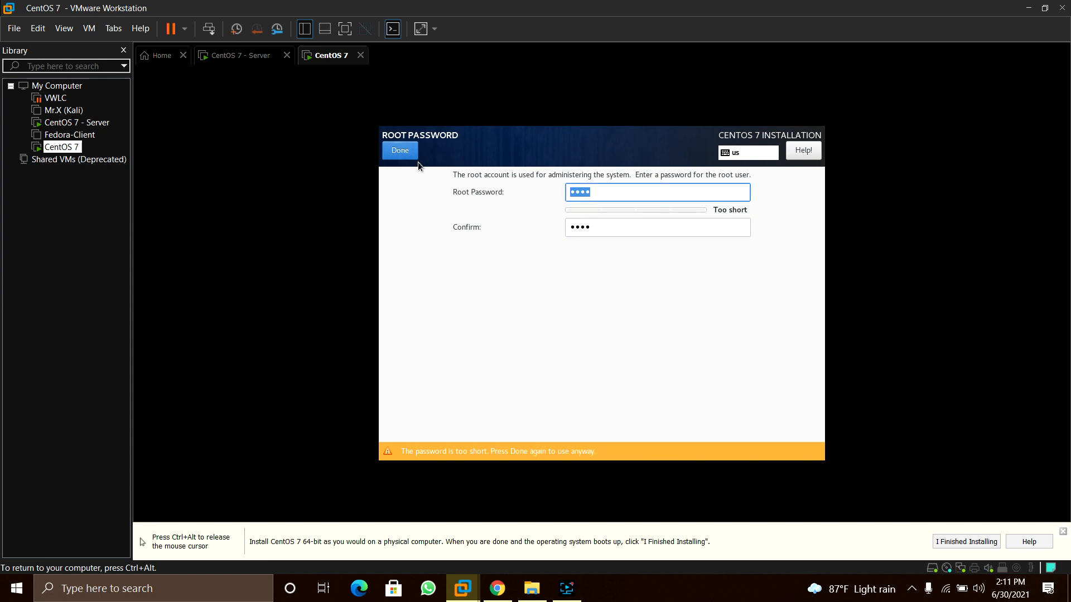
{"action": "left_click", "coordinate": [406, 156]}
{"action": "left_click", "coordinate": [710, 220]}
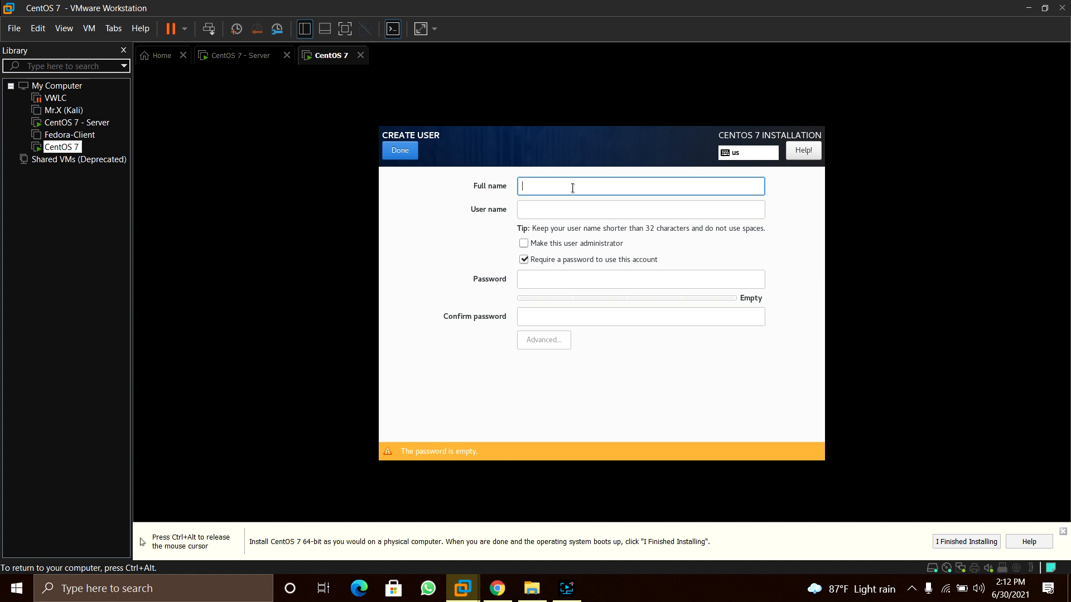
Enter the new user's full name and user name, correcting a typo
{"action": "type", "text": "ce"}
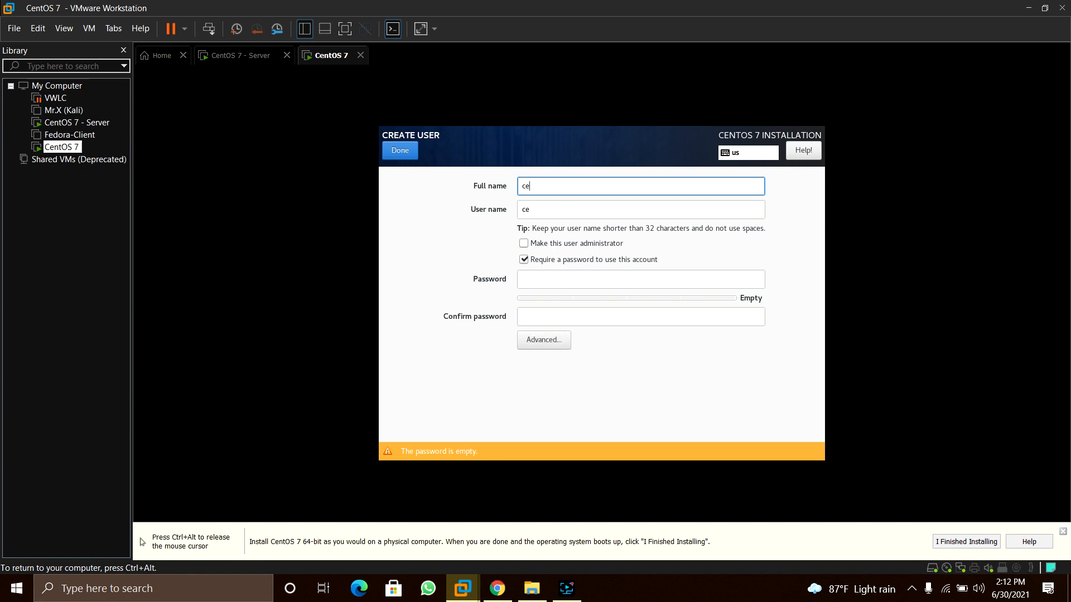
{"action": "type", "text": "nt"}
{"action": "key", "text": "BackSpace"}
{"action": "key", "text": "BackSpace"}
{"action": "key", "text": "BackSpace"}
{"action": "key", "text": "BackSpace"}
{"action": "type", "text": "serve"}
Set and confirm the user's password, make the user an administrator, and accept the weak password
{"action": "left_click", "coordinate": [568, 286]}
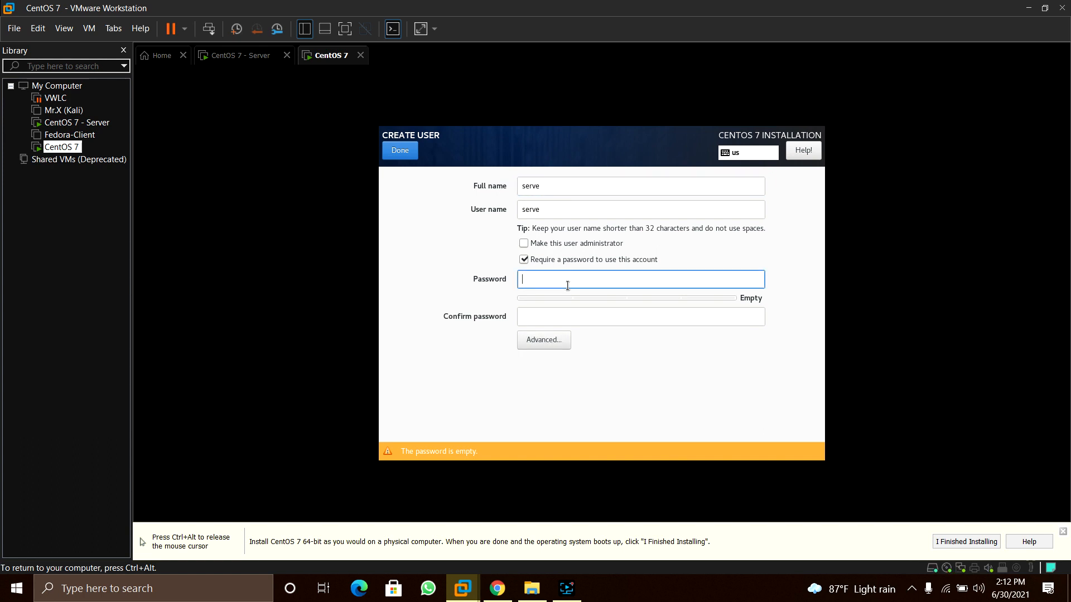
{"action": "type", "text": "••••••"}
{"action": "left_click", "coordinate": [564, 317]}
{"action": "type", "text": "••••••"}
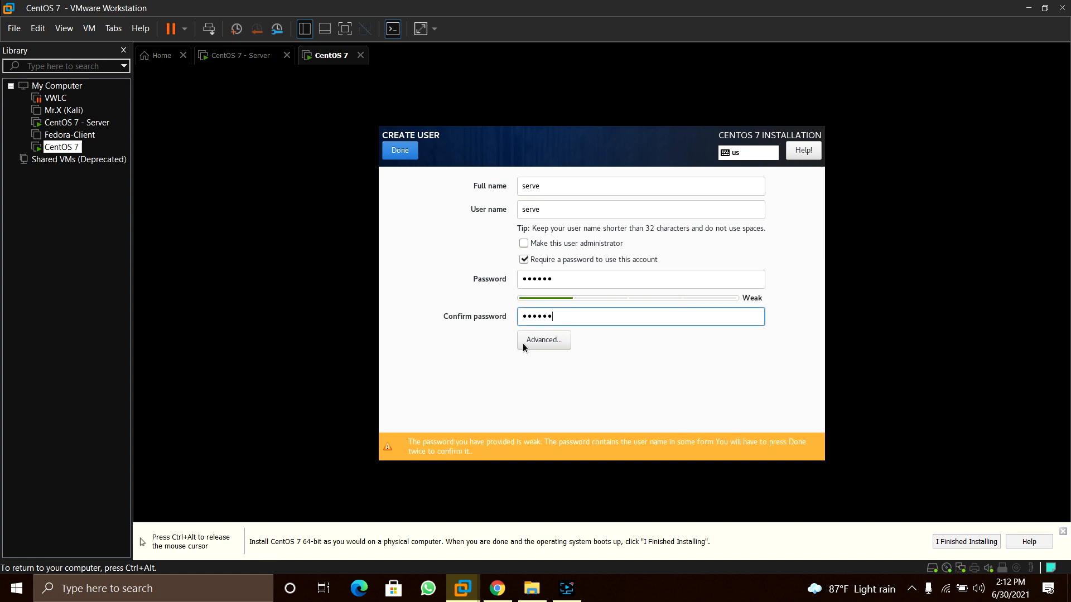
{"action": "left_click", "coordinate": [527, 245]}
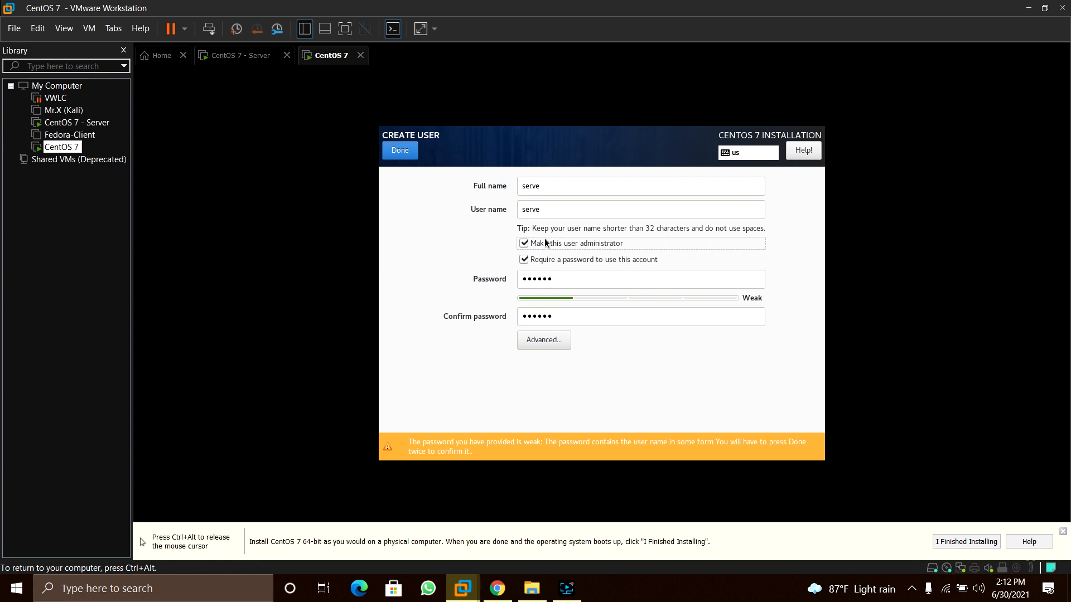
{"action": "left_click", "coordinate": [400, 151]}
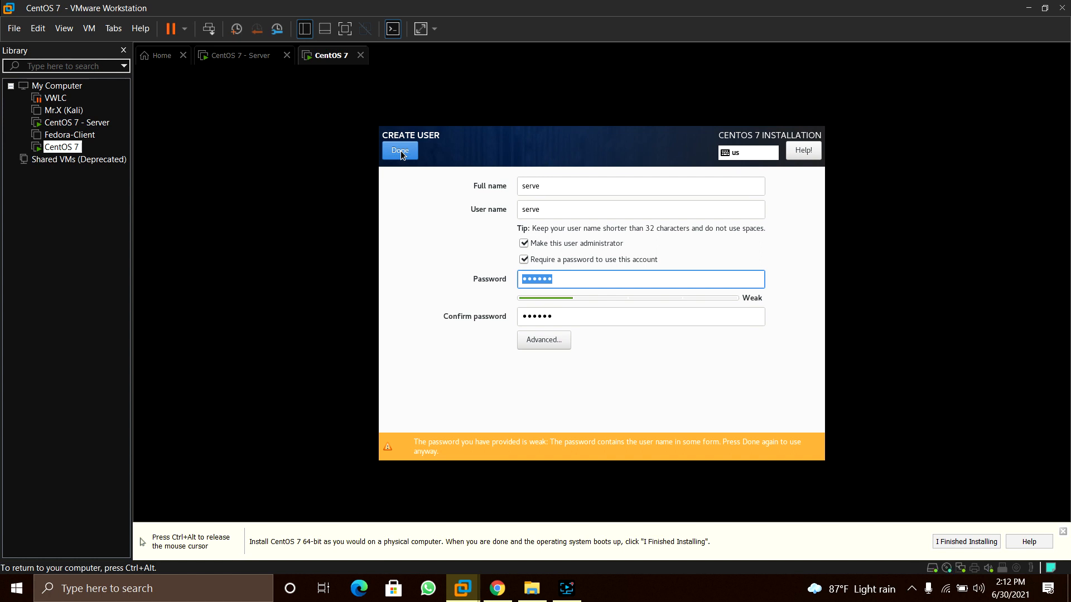
{"action": "left_click", "coordinate": [401, 150]}
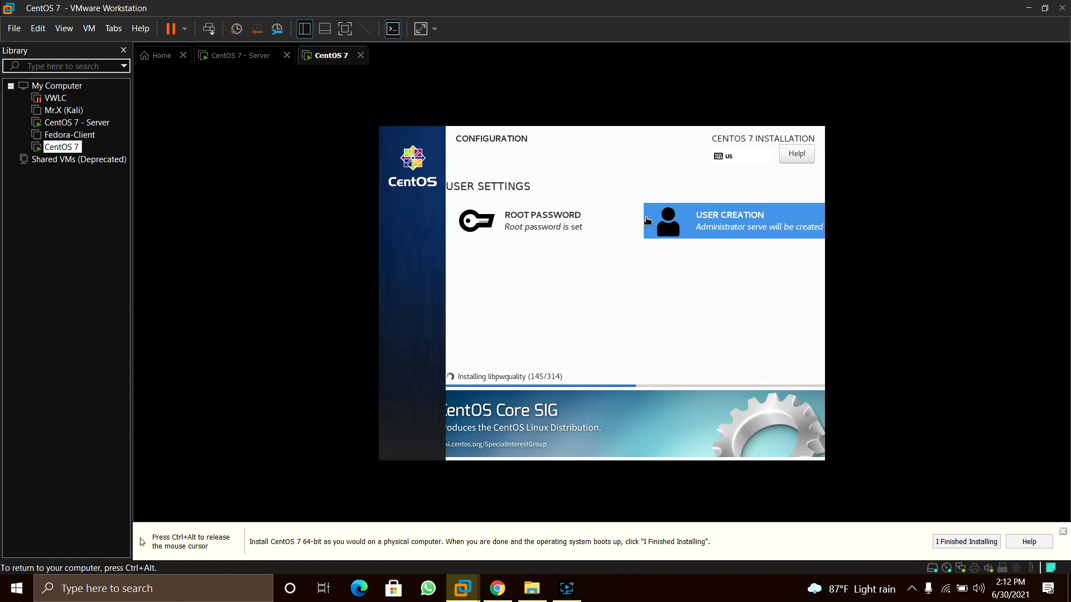
Pause the screen recording, then reboot the freshly installed CentOS system
{"action": "key", "text": "ctrl+alt"}
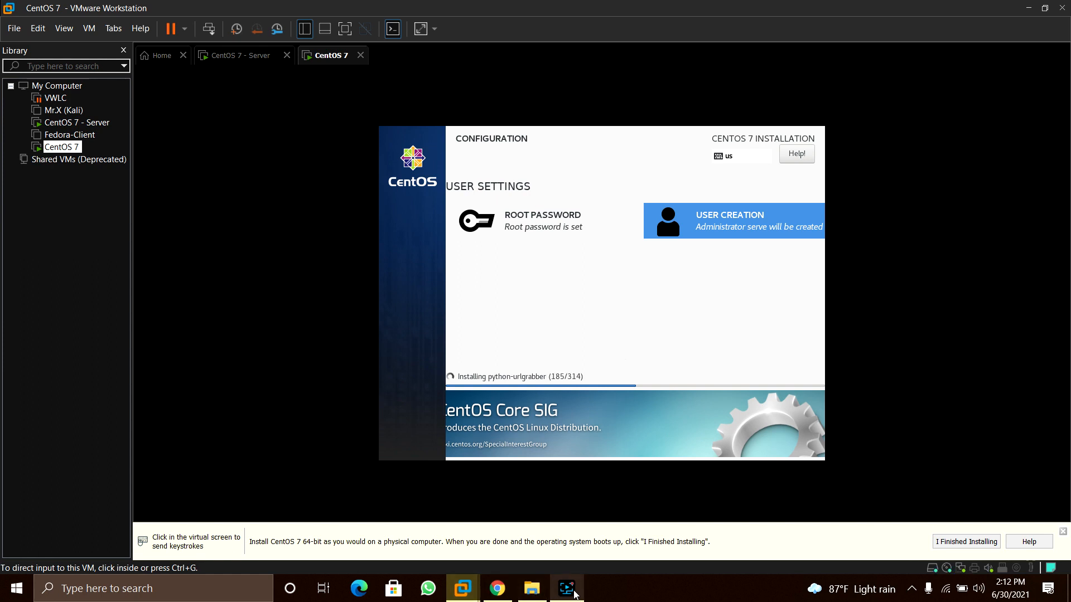
{"action": "mouse_move", "coordinate": [574, 593]}
{"action": "left_click", "coordinate": [564, 449]}
{"action": "left_click", "coordinate": [735, 483]}
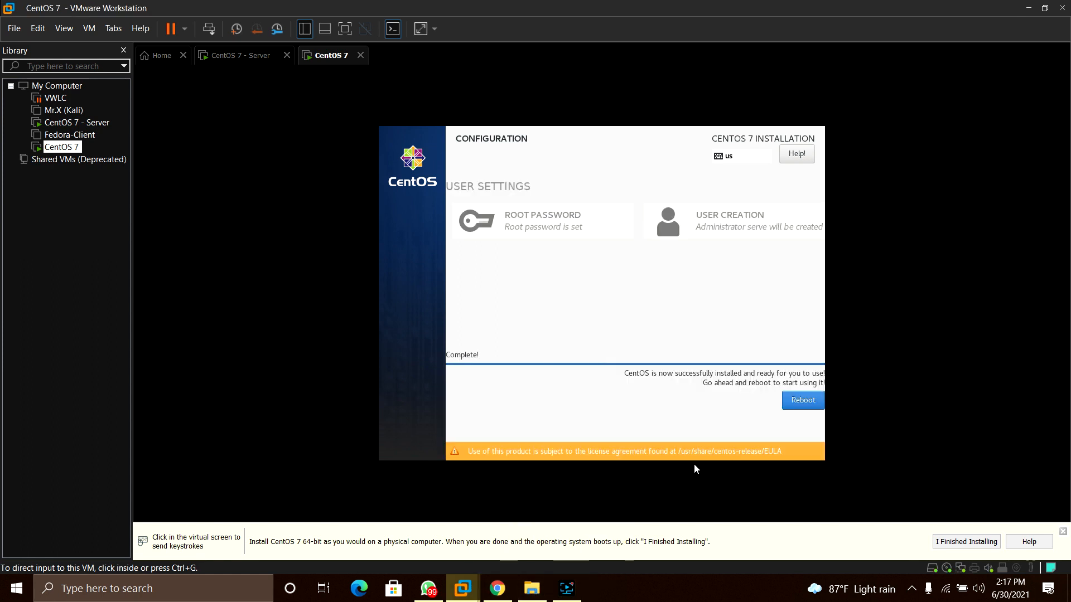
{"action": "left_click", "coordinate": [670, 443]}
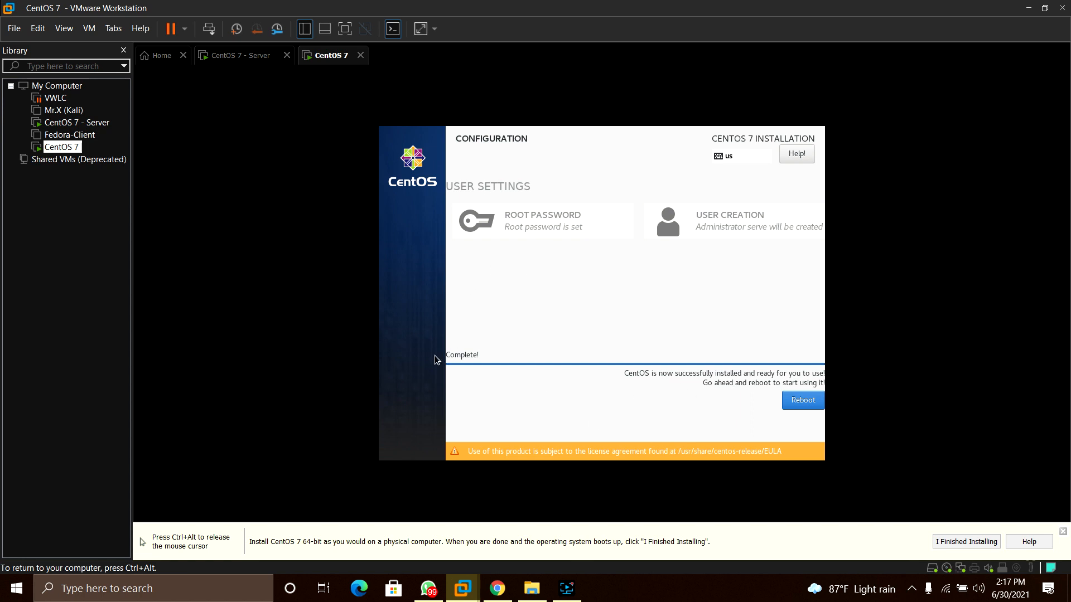
{"action": "left_click", "coordinate": [802, 404]}
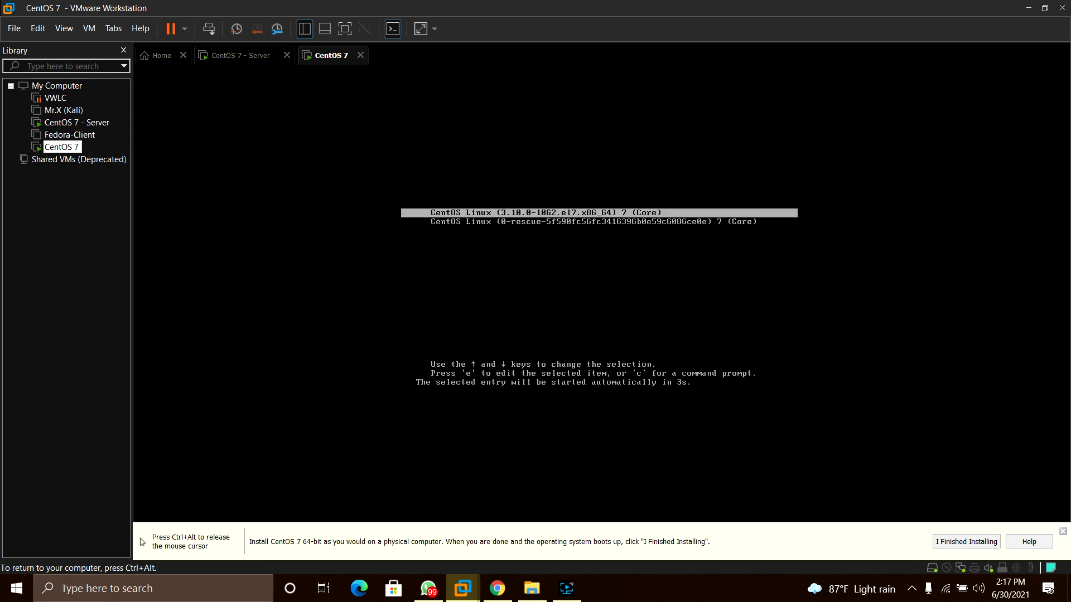
Boot the default CentOS kernel entry from GRUB and log in as root at the console
{"action": "key", "text": "Return"}
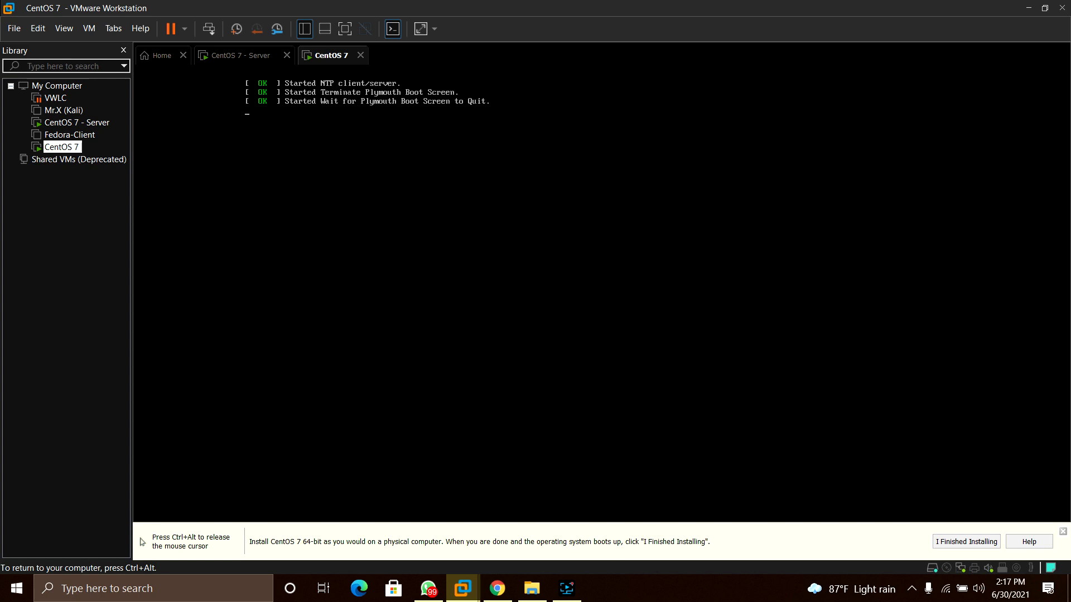
{"action": "key", "text": "ctrl+alt"}
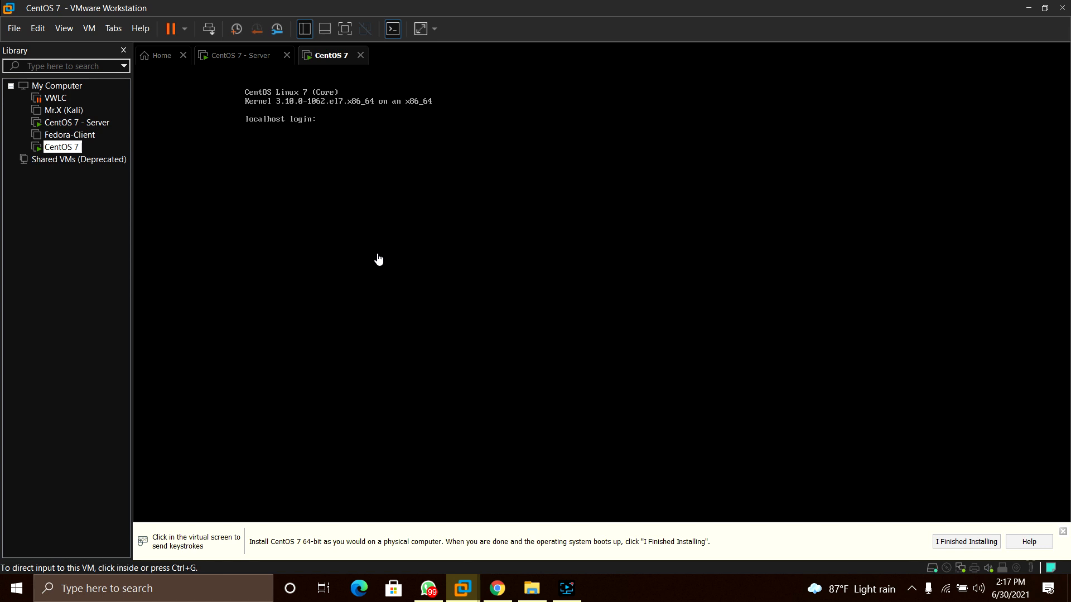
{"action": "left_click", "coordinate": [404, 205]}
{"action": "type", "text": "root"}
{"action": "key", "text": "Return"}
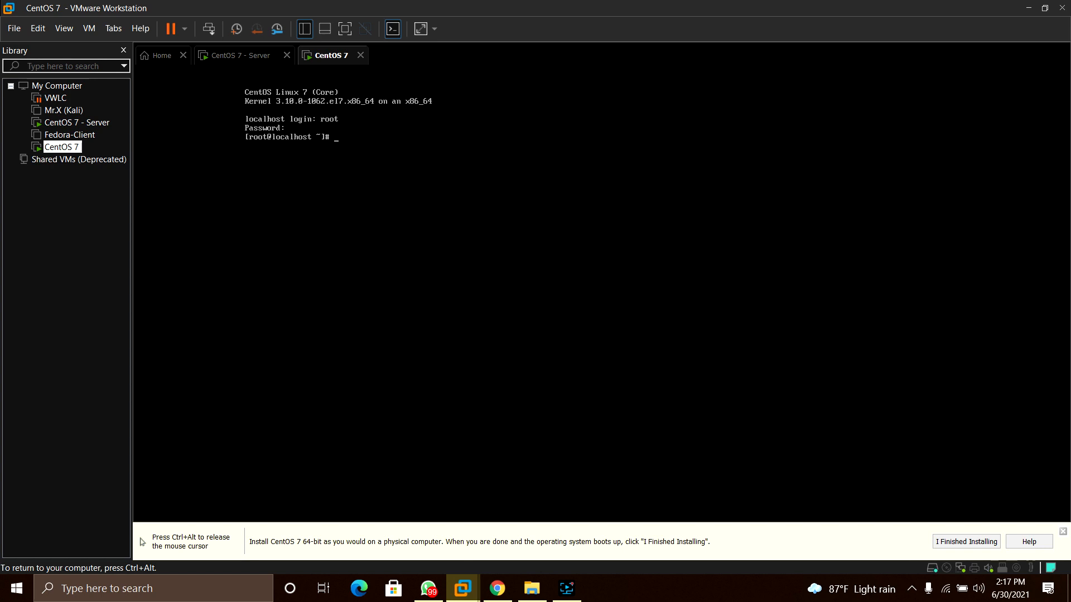
{"action": "key", "text": "ctrl+alt"}
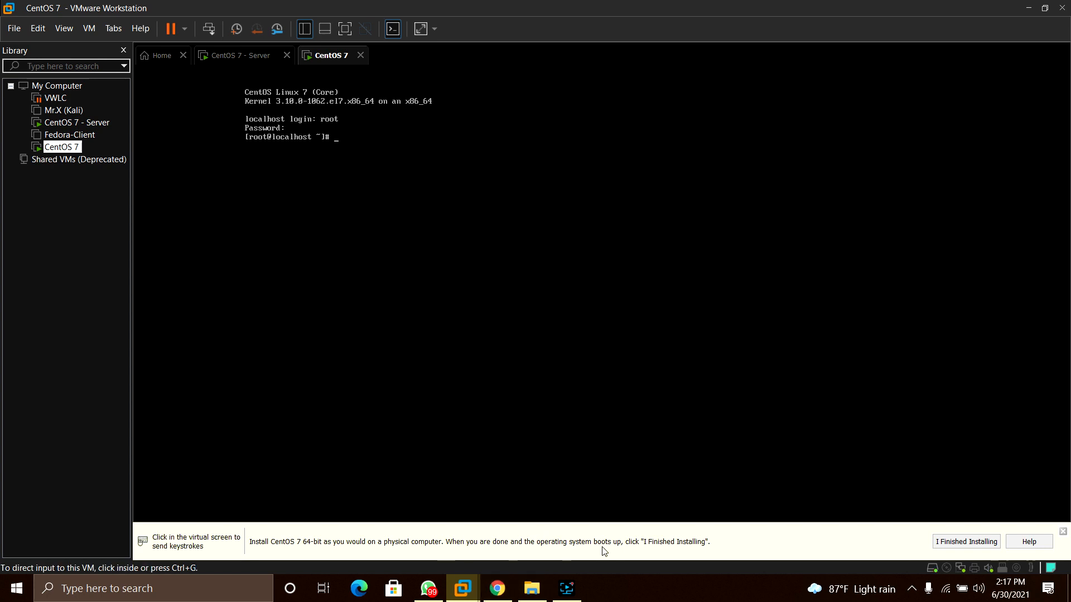
{"action": "left_click", "coordinate": [564, 597]}
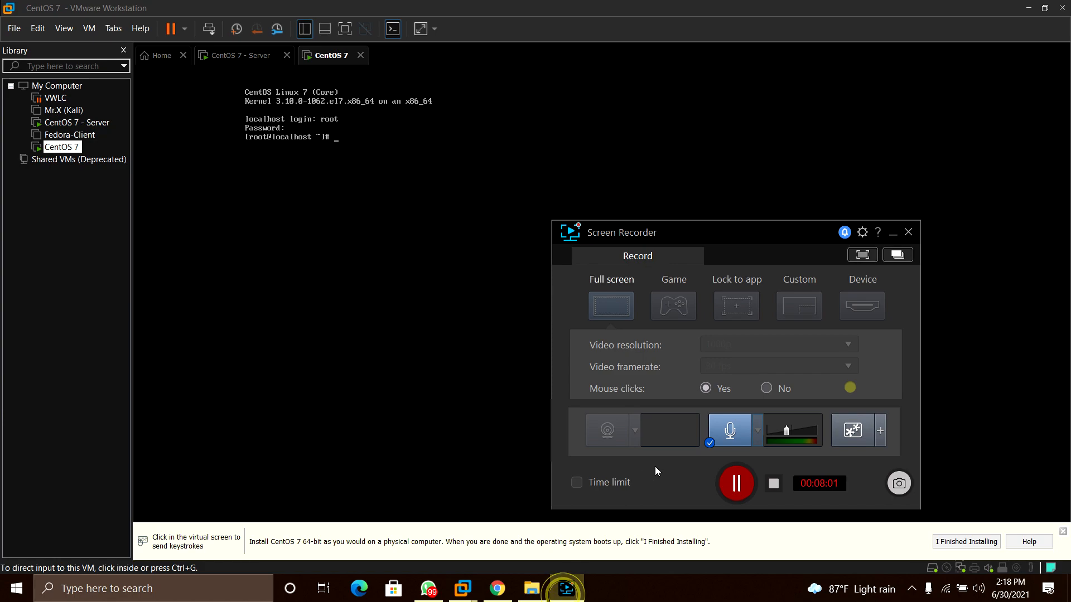